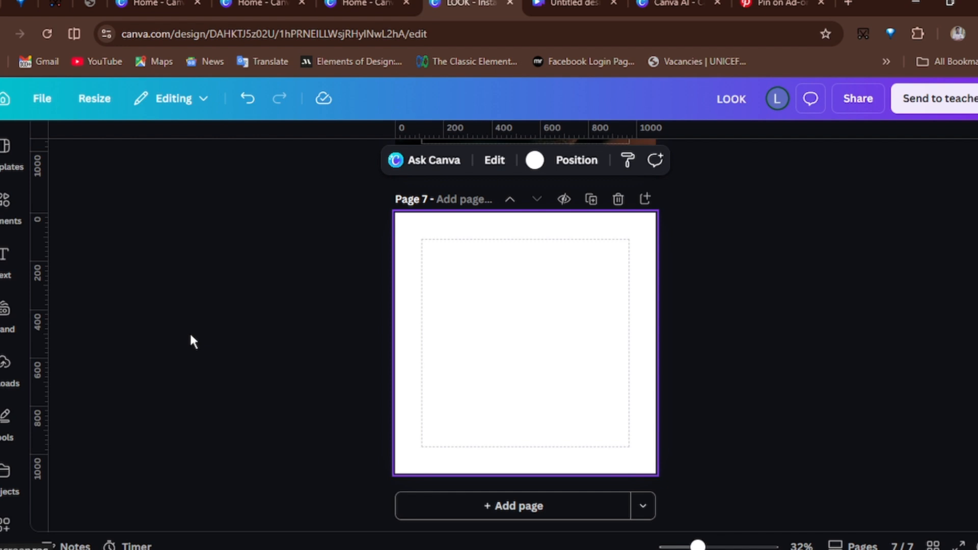
- Add the first uploaded portrait to page 7 and set it as the page background
left_click(4, 363)
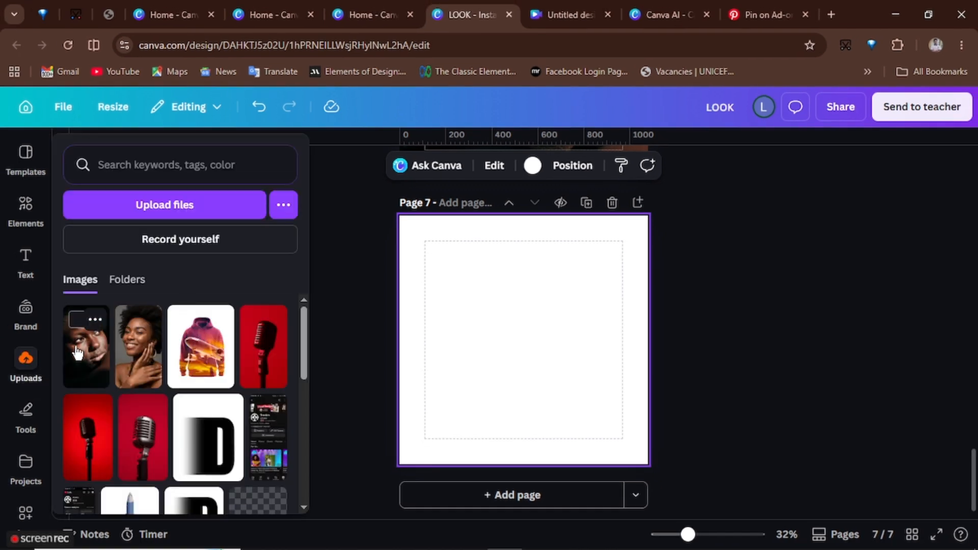
left_click(97, 331)
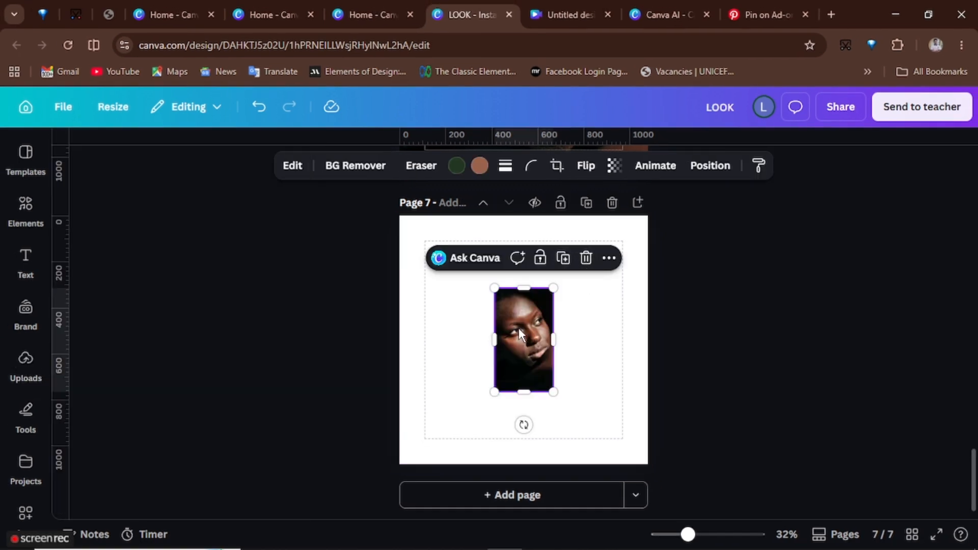
right_click(519, 330)
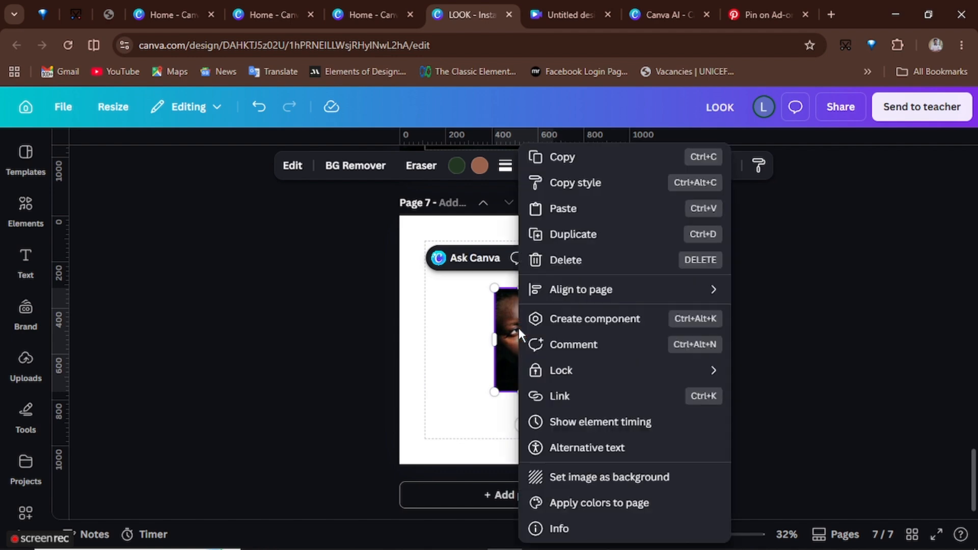
left_click(615, 479)
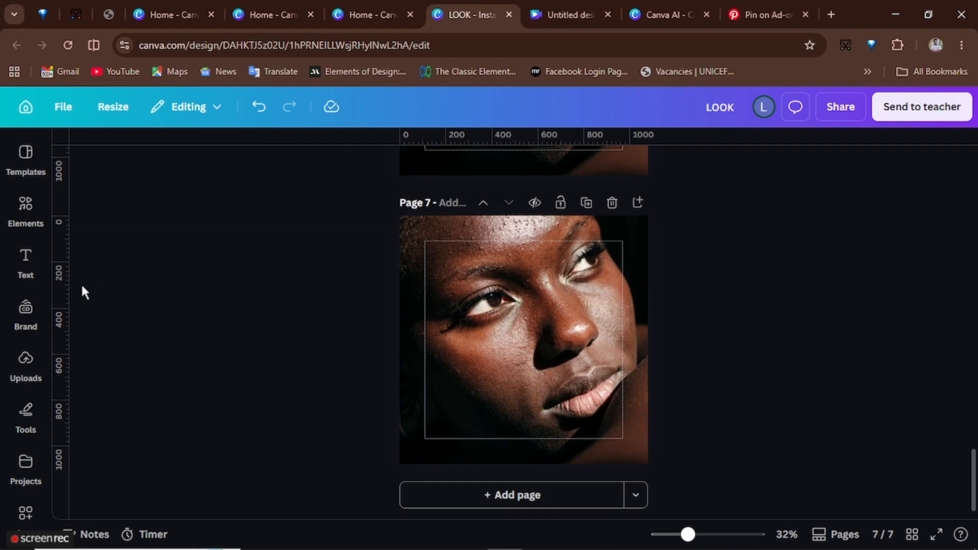
- Add the same portrait from uploads again as a separate image and enlarge it over the page
left_click(26, 258)
left_click(26, 308)
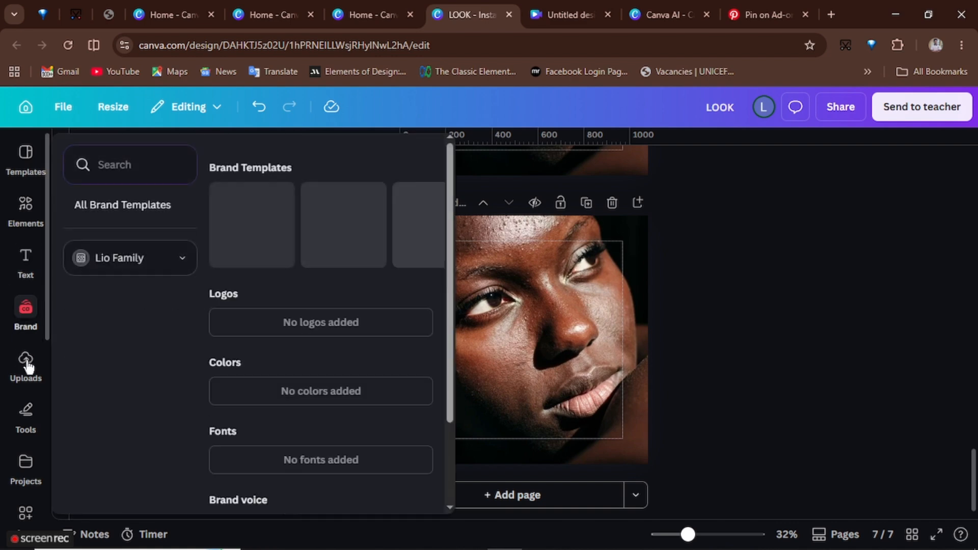
left_click(26, 363)
left_click(98, 344)
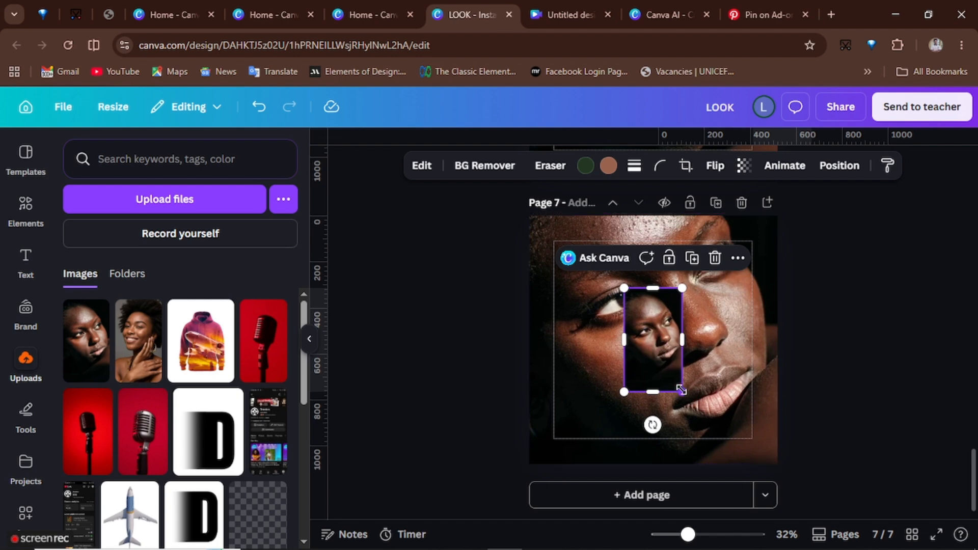
left_click_drag(682, 390, 819, 502)
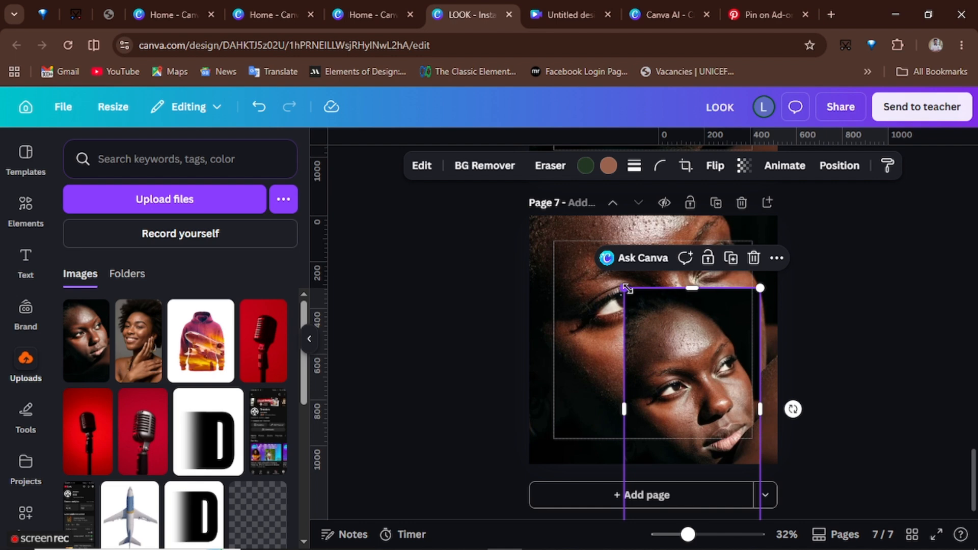
left_click_drag(623, 289, 412, 193)
left_click_drag(625, 316, 632, 345)
- Resize and reposition the overlay portrait so it covers the whole page
scroll(647, 332, "up", 3)
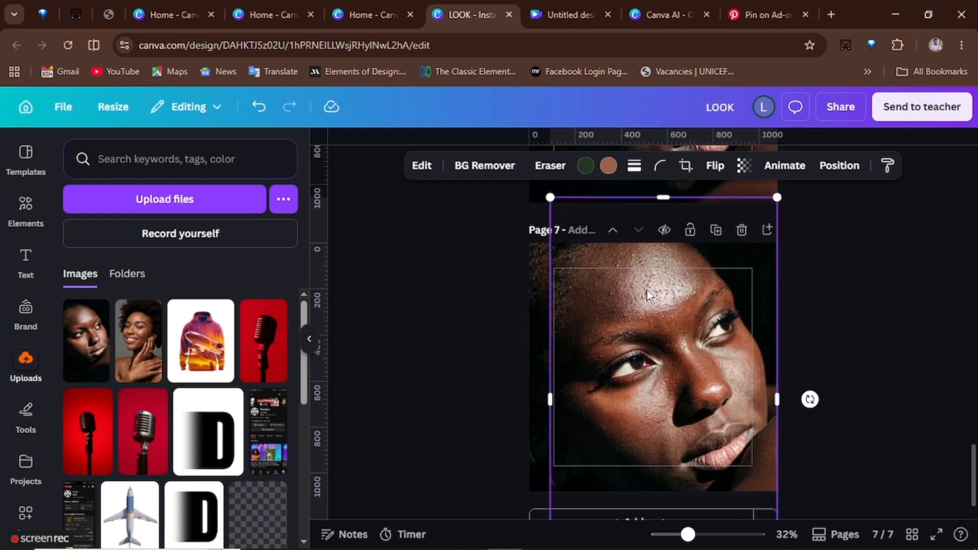
left_click_drag(550, 273, 497, 253)
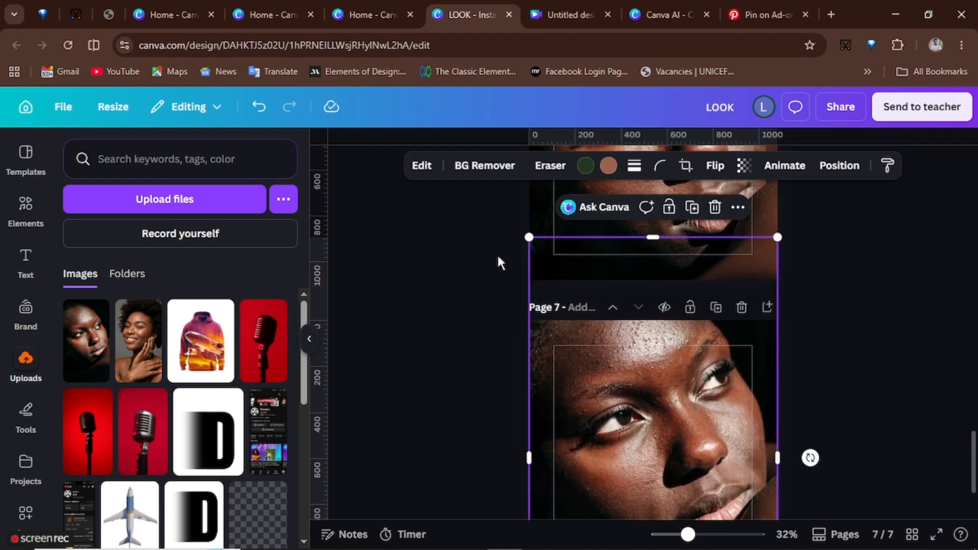
scroll(678, 442, "down", 5)
left_click_drag(662, 513, 663, 387)
left_click_drag(655, 432, 655, 417)
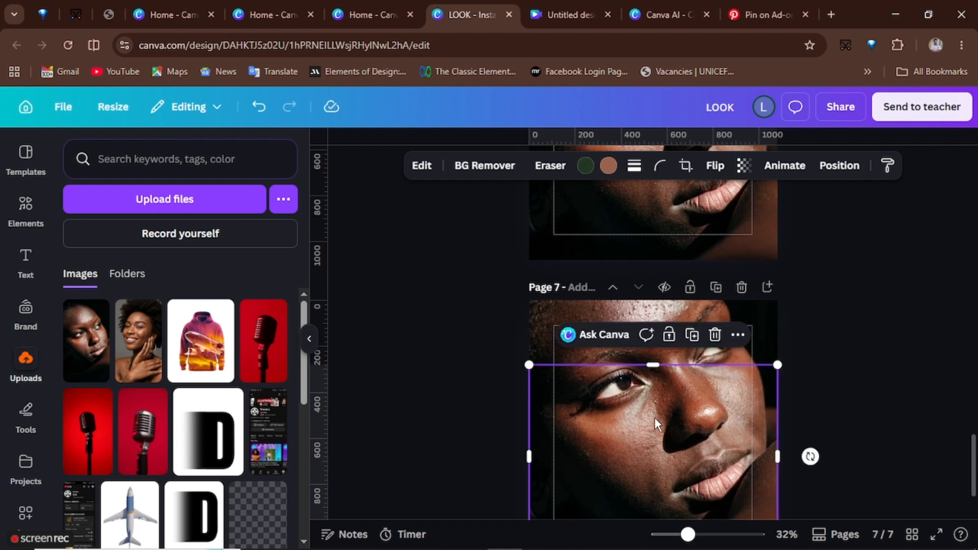
left_click_drag(654, 379, 665, 293)
scroll(642, 410, "down", 2)
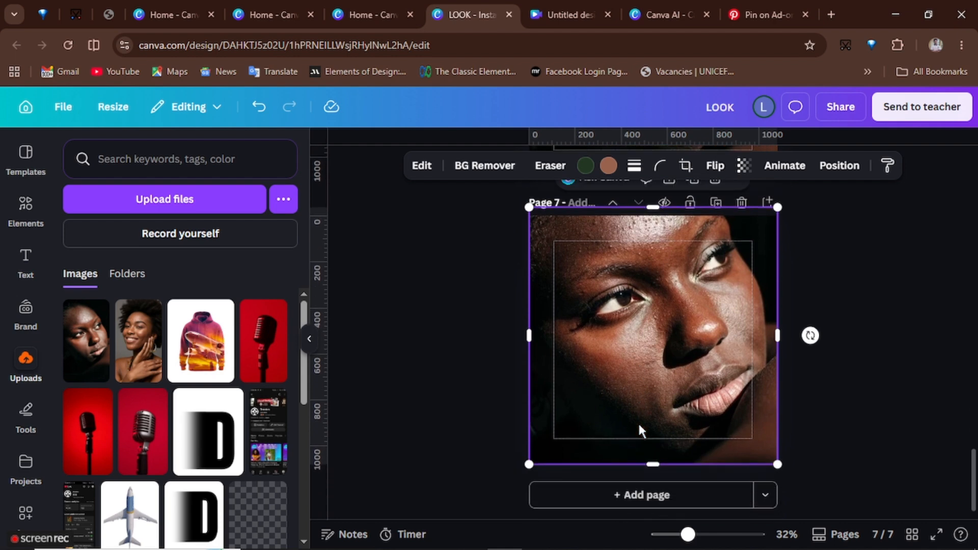
mouse_move(655, 465)
left_mouse_down()
mouse_move(654, 368)
mouse_move(659, 485)
mouse_move(660, 472)
left_mouse_up()
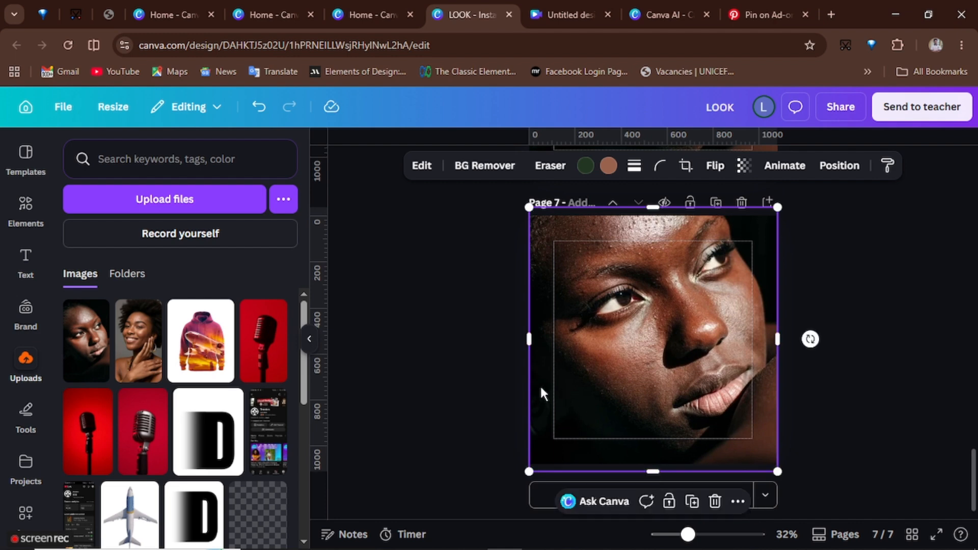
left_click(849, 369)
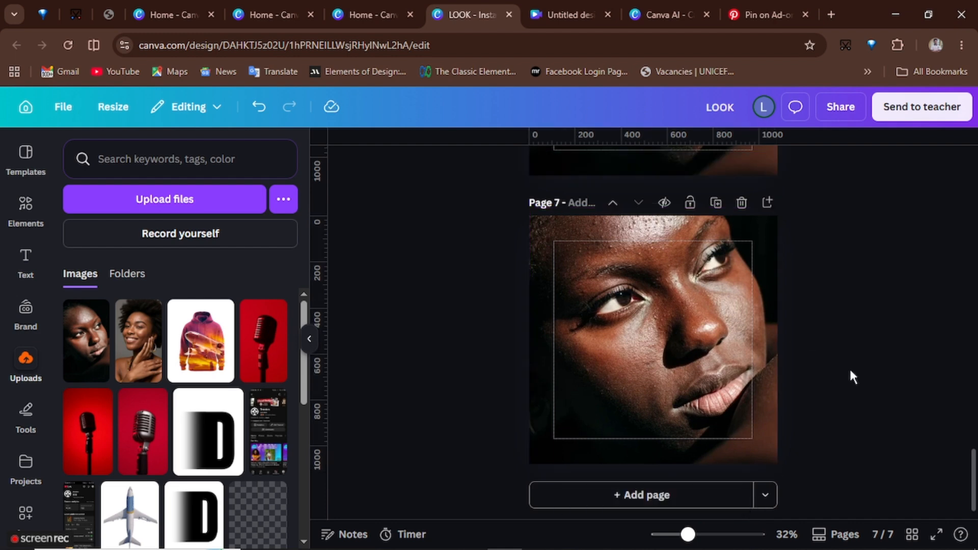
- Select the background image through the layers list and apply the Bali warm filter to it
left_click(678, 310)
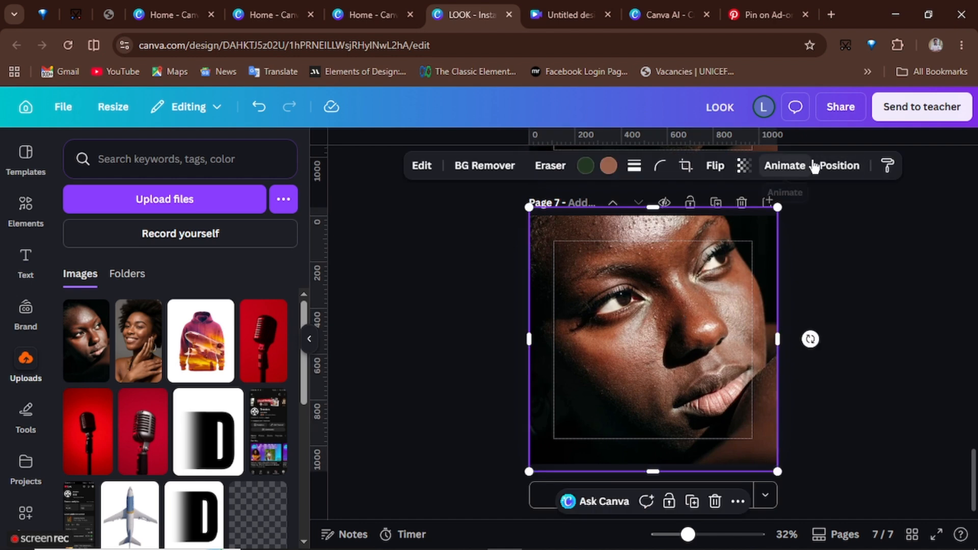
left_click(837, 166)
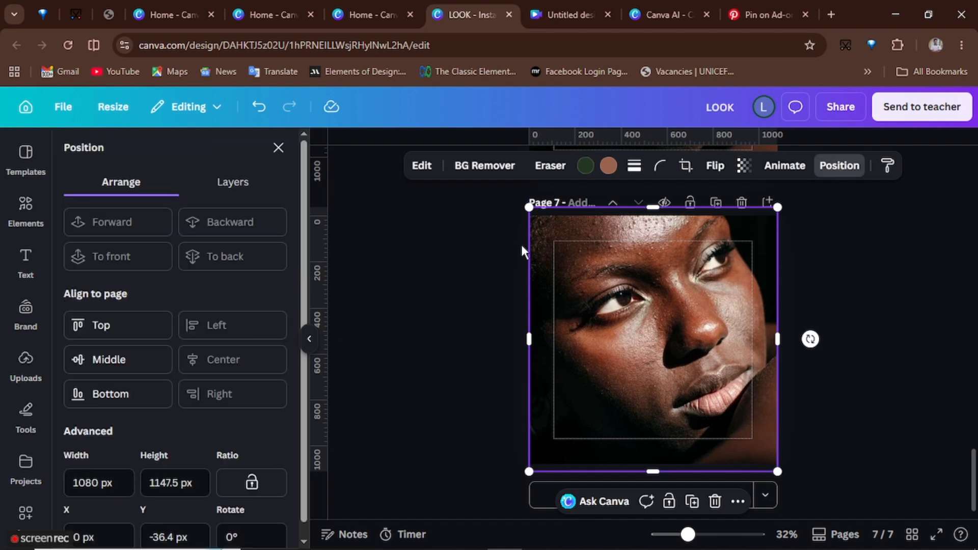
left_click(238, 185)
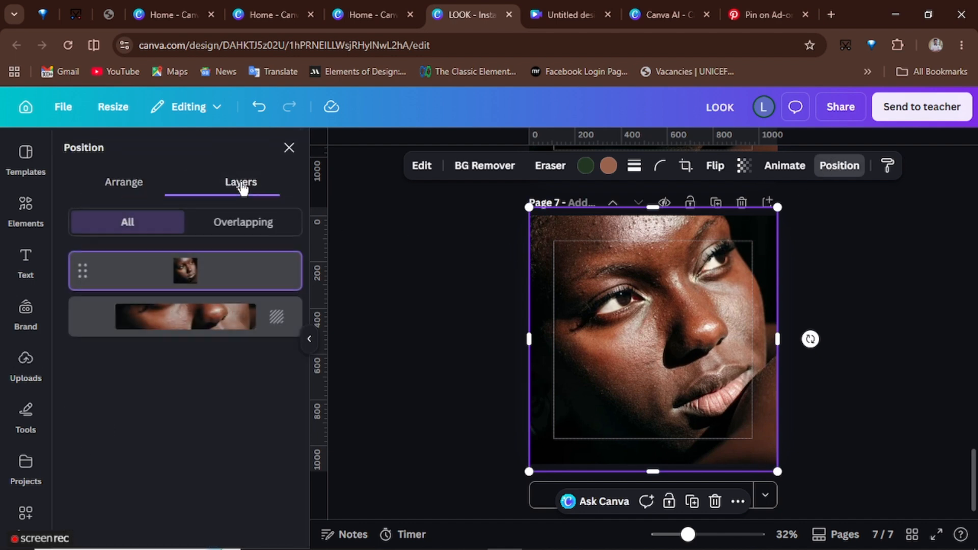
left_click(187, 326)
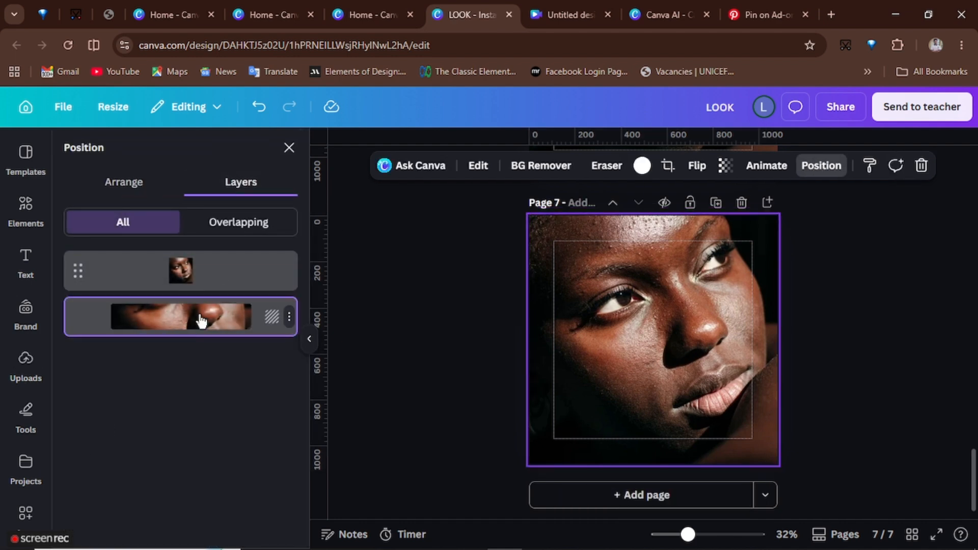
left_click(479, 173)
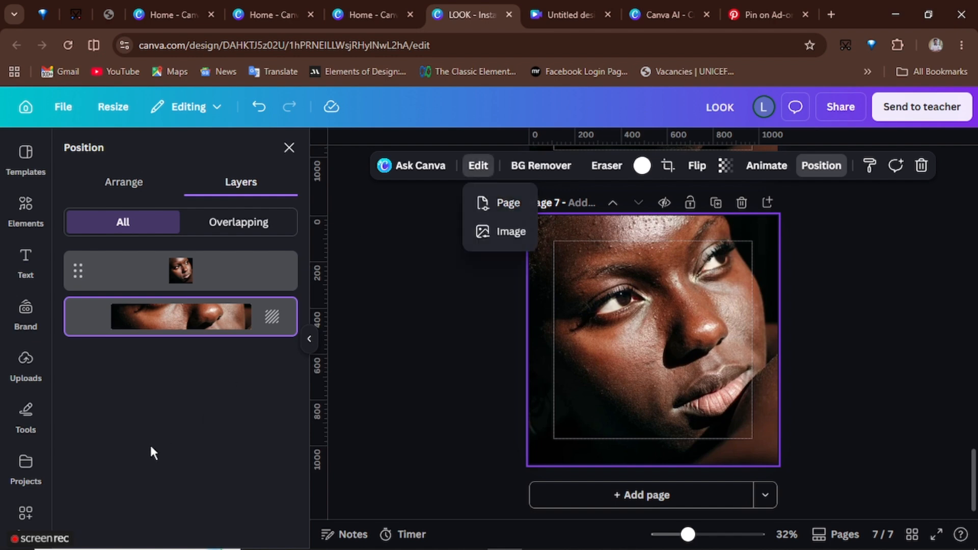
left_click(493, 235)
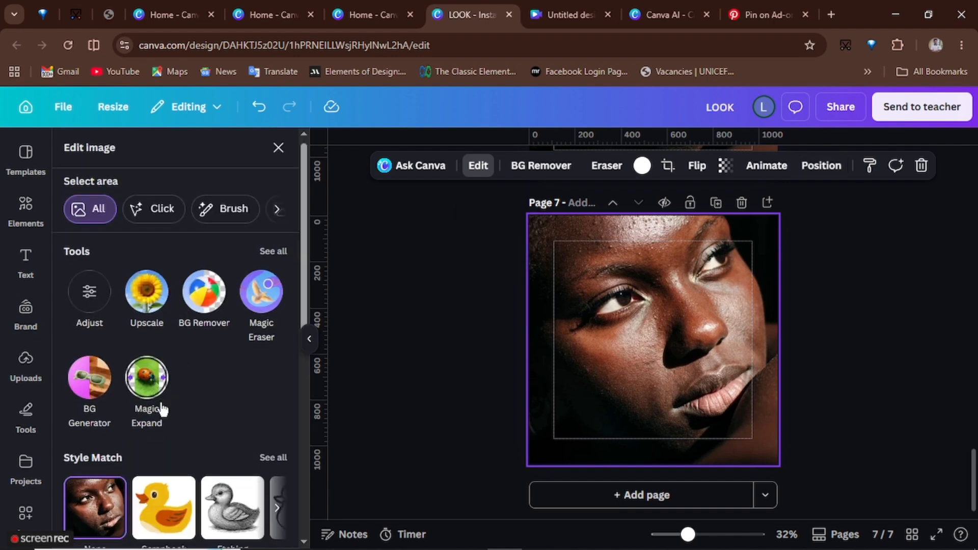
scroll(161, 406, "down", 5)
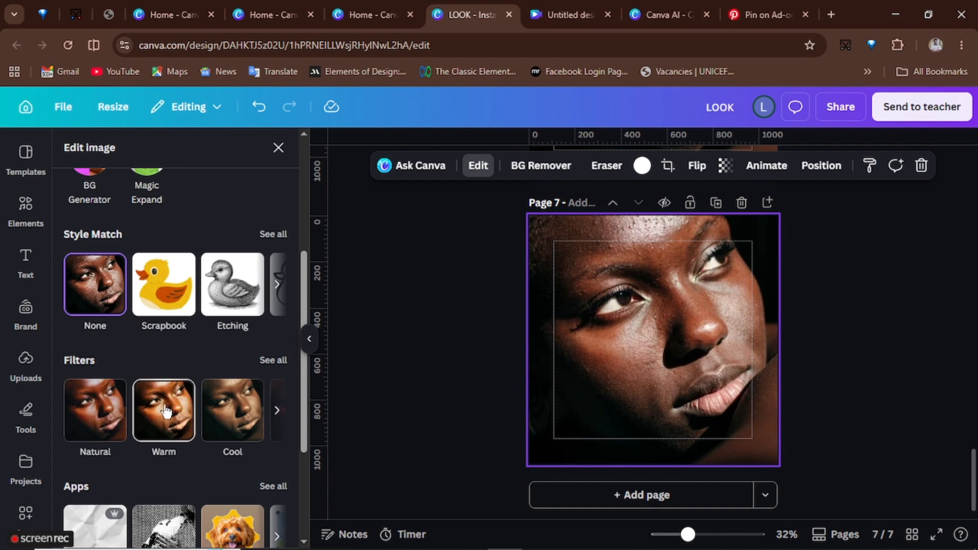
left_click(102, 410)
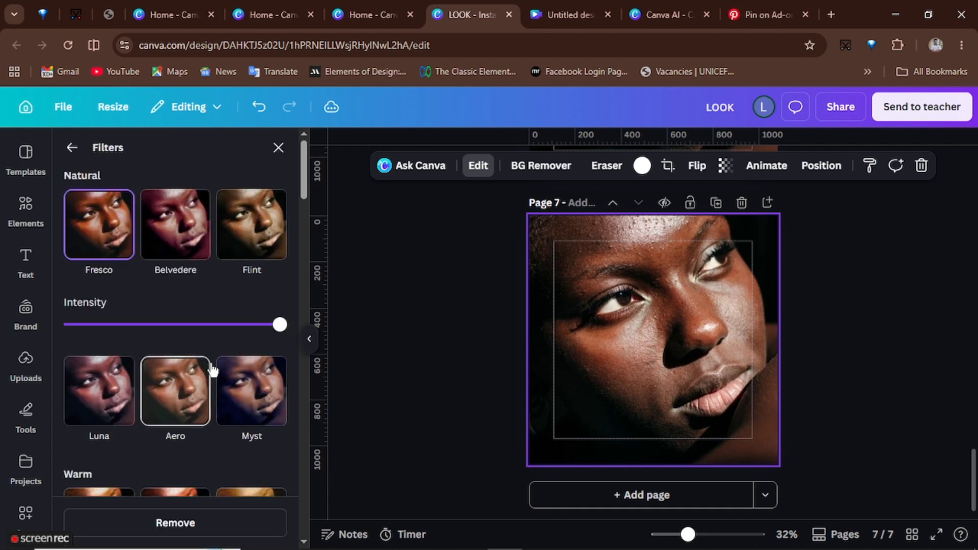
scroll(190, 433, "down", 1)
scroll(189, 433, "down", 3)
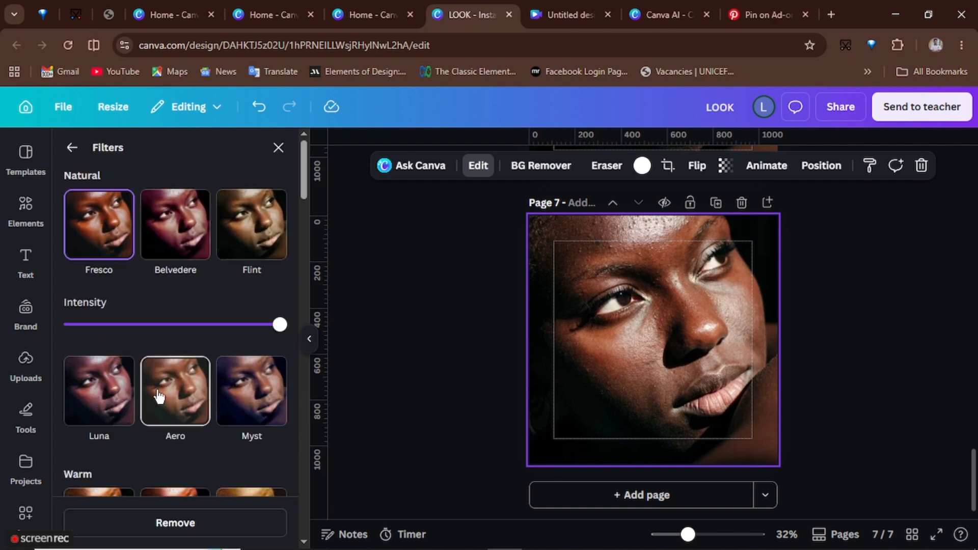
scroll(159, 396, "down", 3)
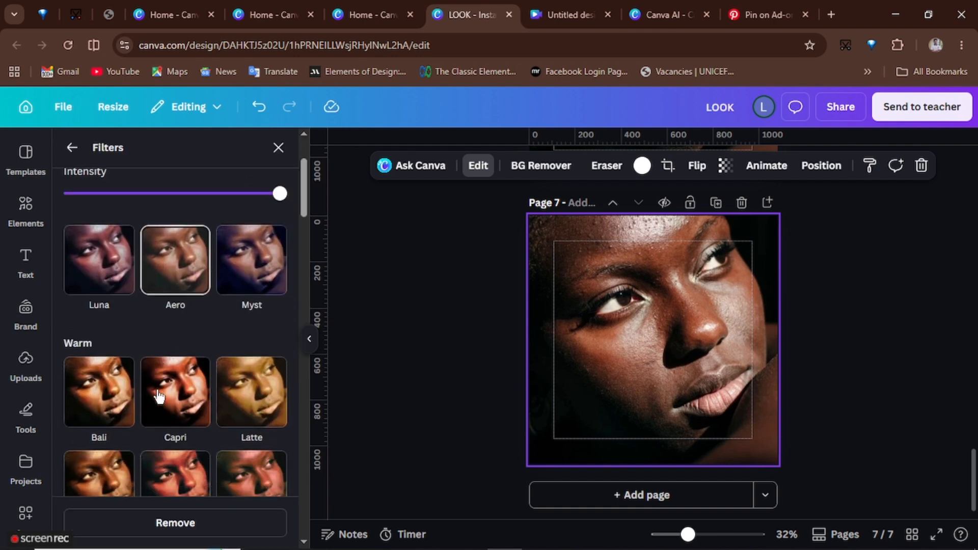
left_click(115, 378)
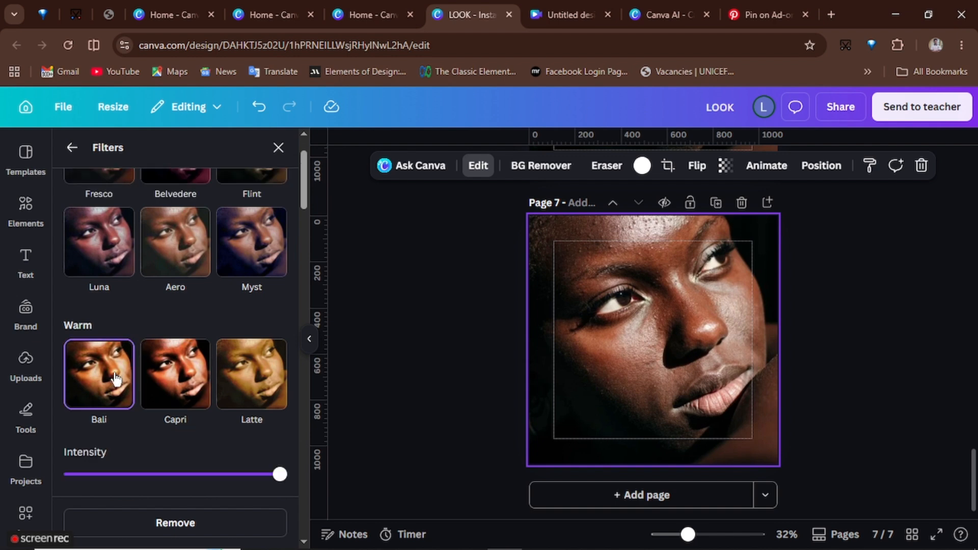
- Trim the overlay portrait's top edge down to about the middle of the page
left_click(684, 315)
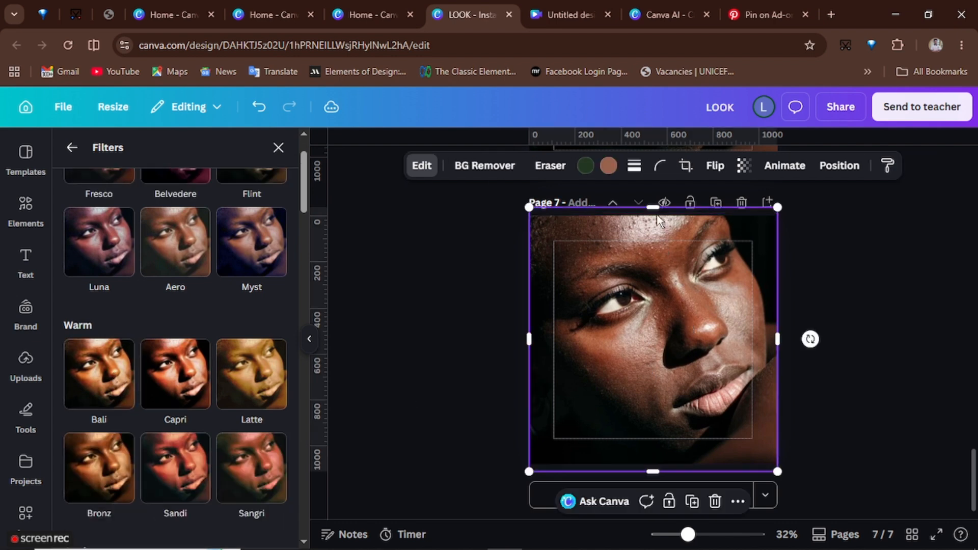
left_click_drag(657, 209, 659, 363)
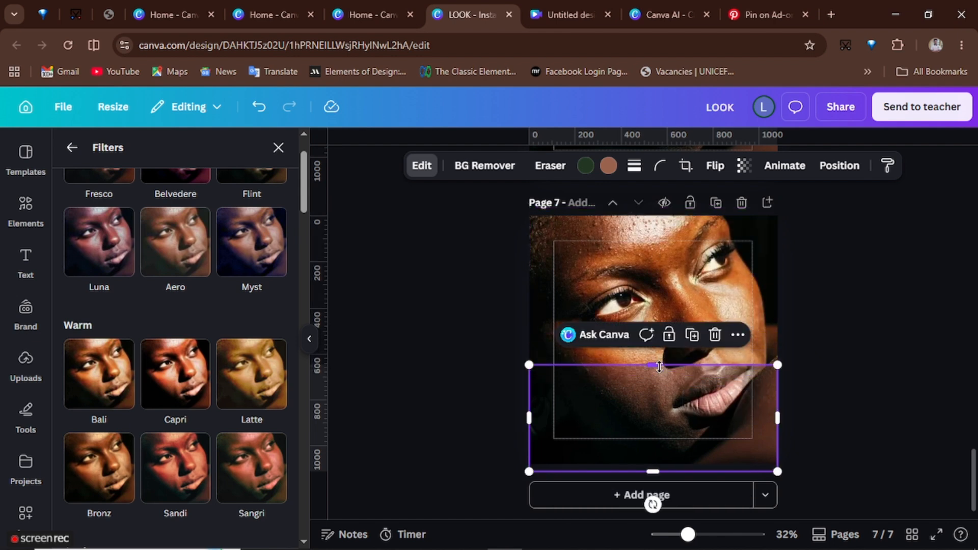
- Shift the background photo slightly downward inside its crop frame
left_click(632, 280)
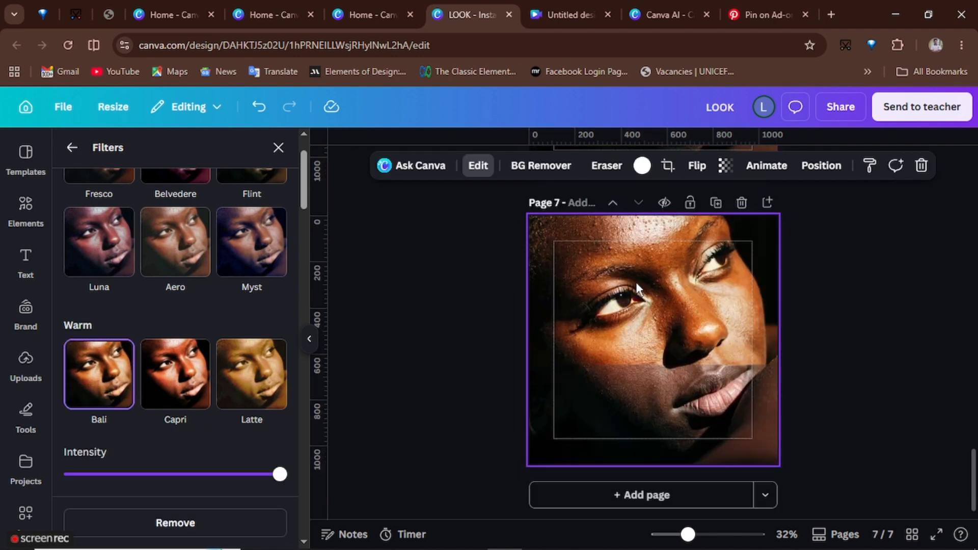
double_click(636, 282)
left_click_drag(636, 283, 638, 335)
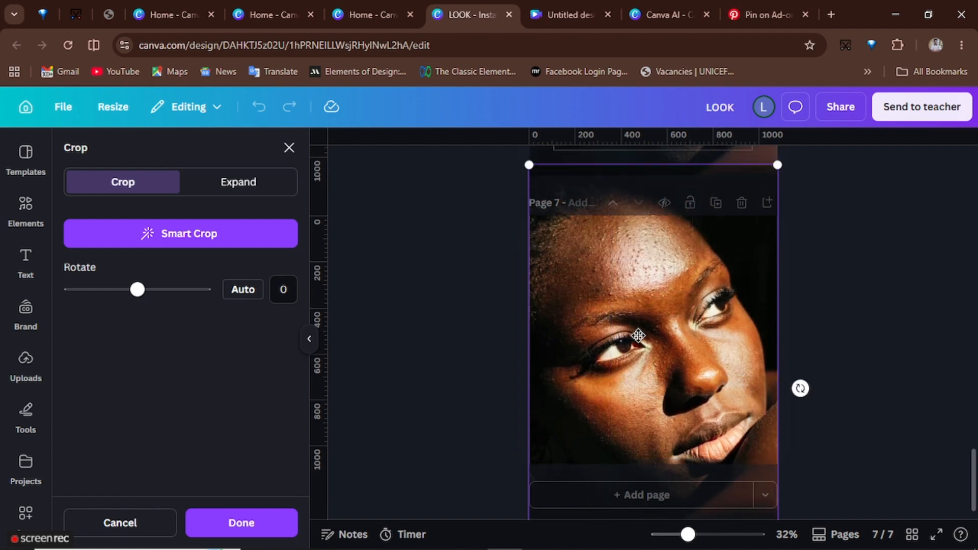
left_click(834, 276)
- Extend the overlay's top edge upward and move the overlay down to line up with the background face
left_click(656, 405)
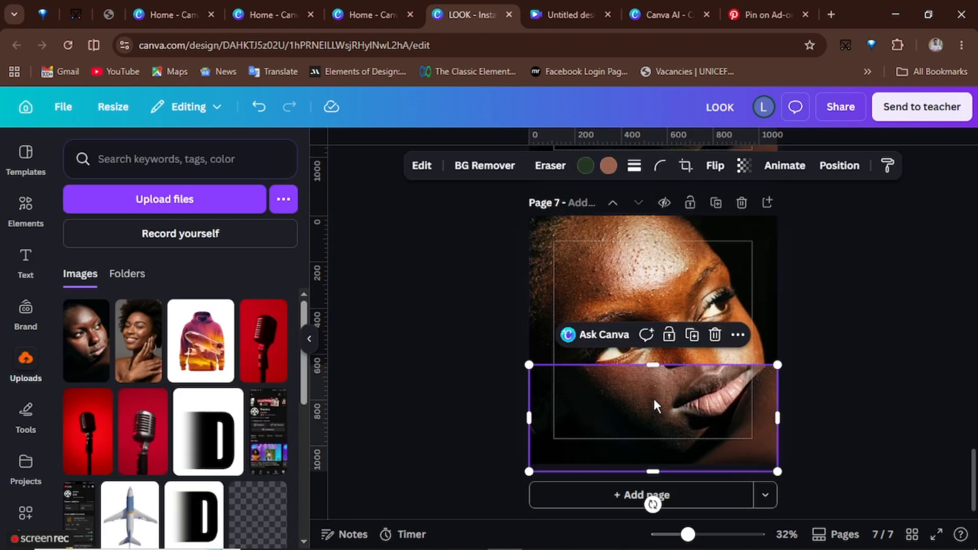
left_click_drag(653, 365, 654, 268)
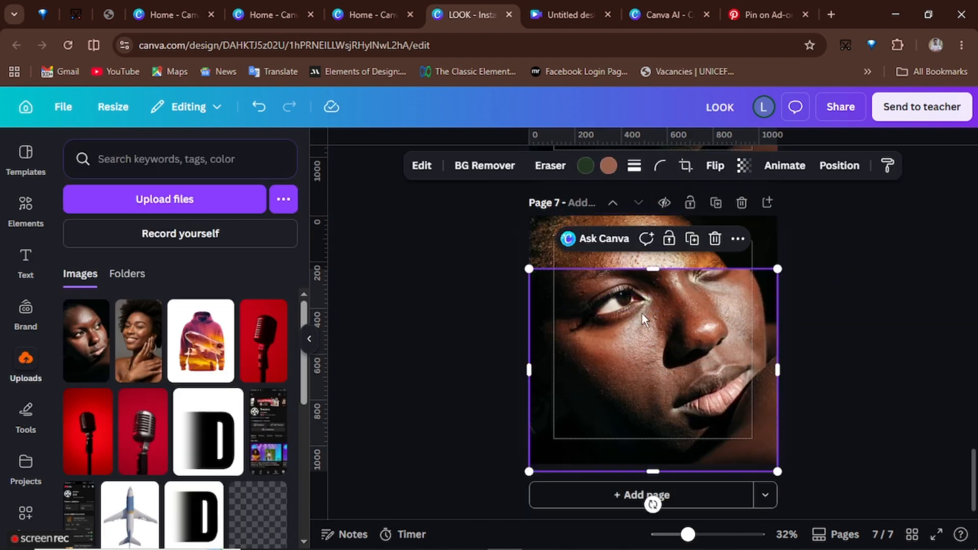
left_click_drag(642, 313, 638, 365)
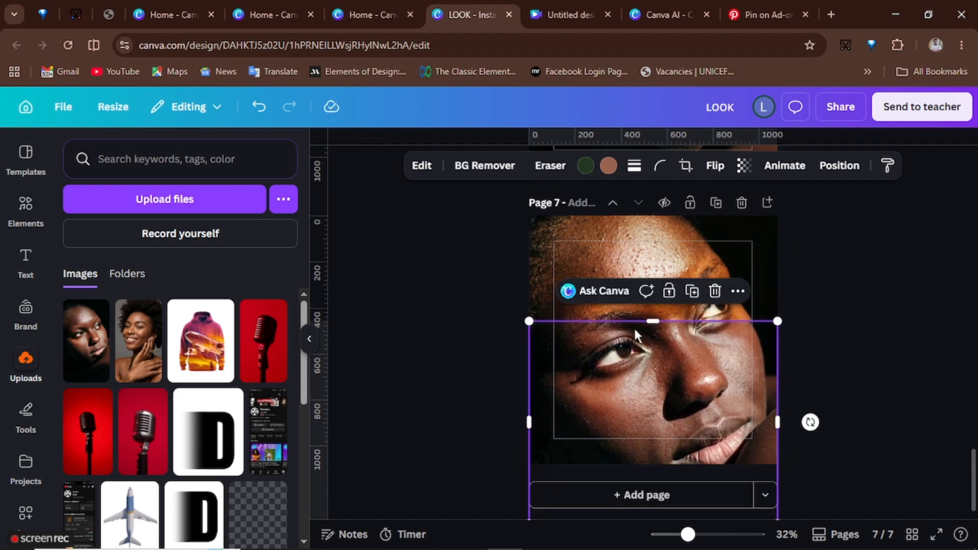
left_click_drag(636, 321, 636, 356)
mouse_move(636, 391)
left_mouse_down()
mouse_move(635, 375)
mouse_move(636, 386)
left_mouse_up()
left_click_drag(635, 352, 655, 314)
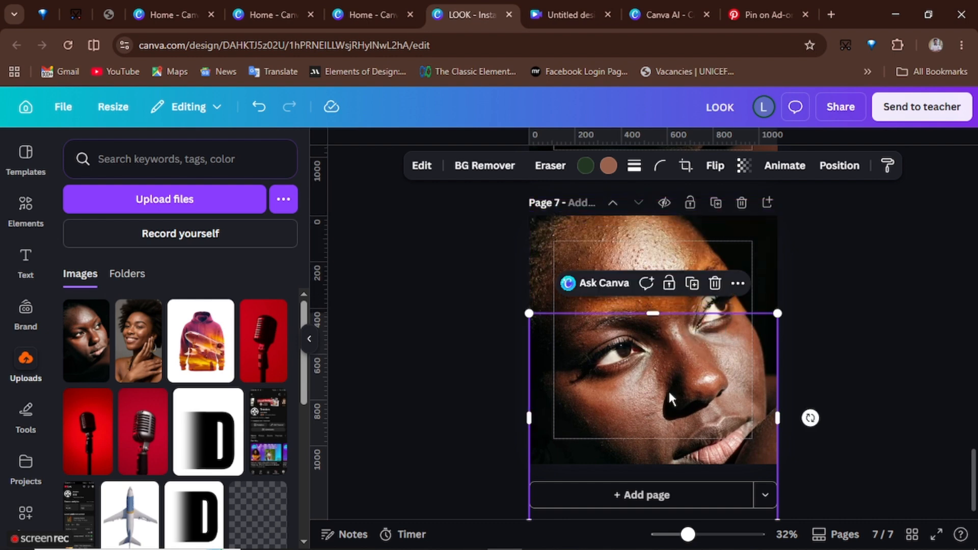
- Trim the overlay portrait's top edge down to just above the eyes
left_click(884, 365)
left_click(722, 363)
left_click_drag(722, 362, 719, 354)
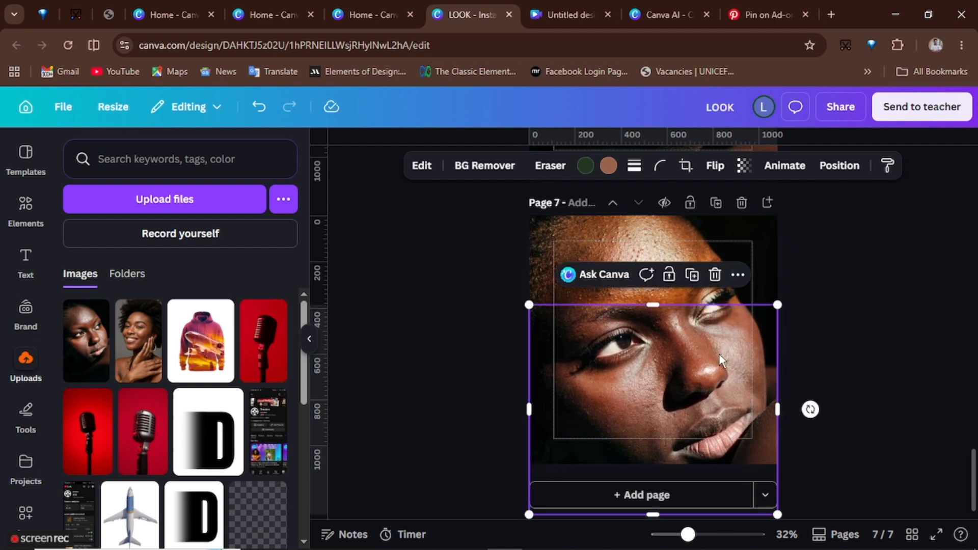
left_click_drag(681, 300, 653, 288)
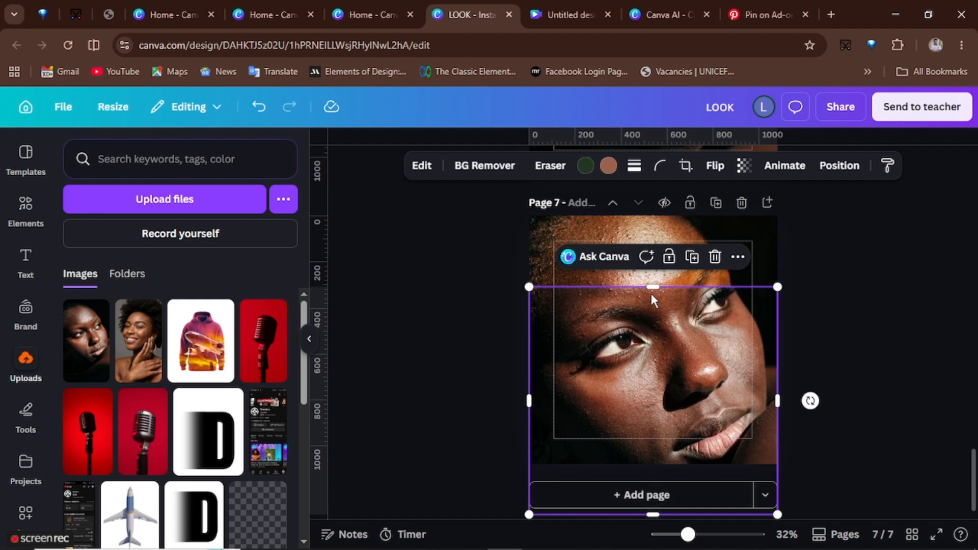
left_click_drag(652, 286, 653, 340)
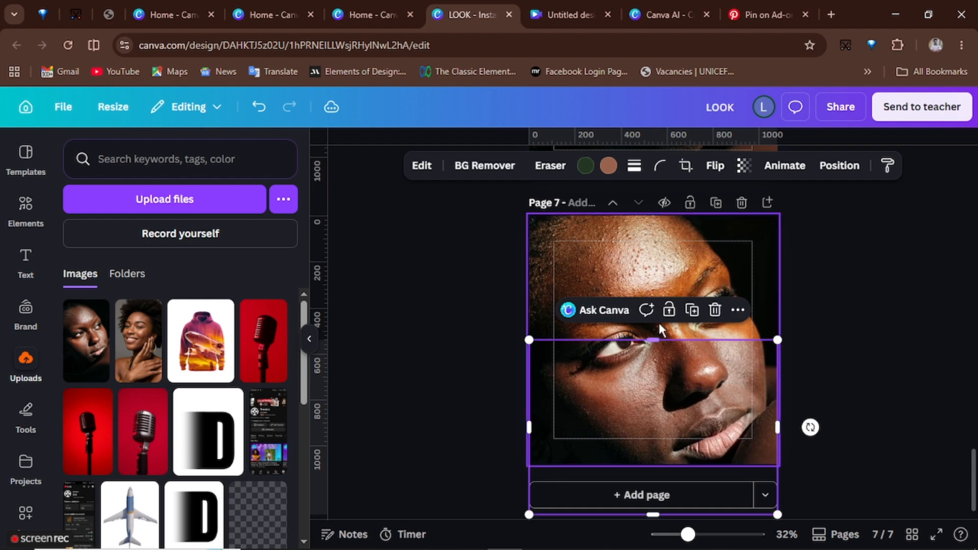
- Blur the whole background photo with the Blur tool at intensity 40
left_click(614, 246)
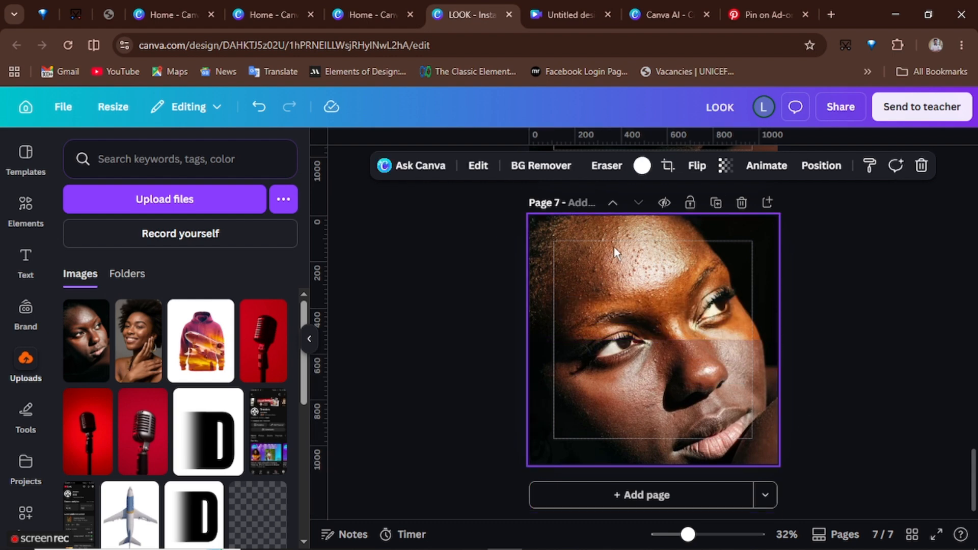
left_click(478, 166)
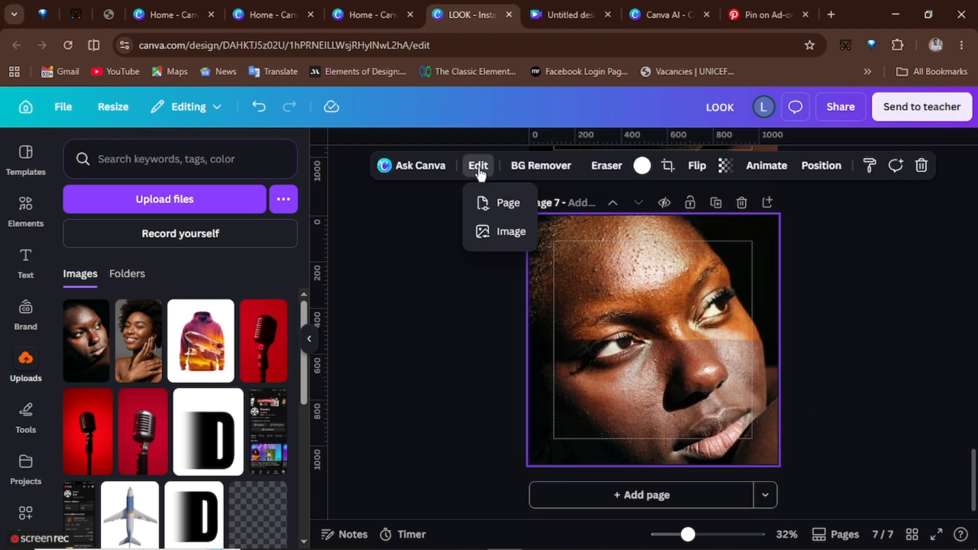
left_click(501, 232)
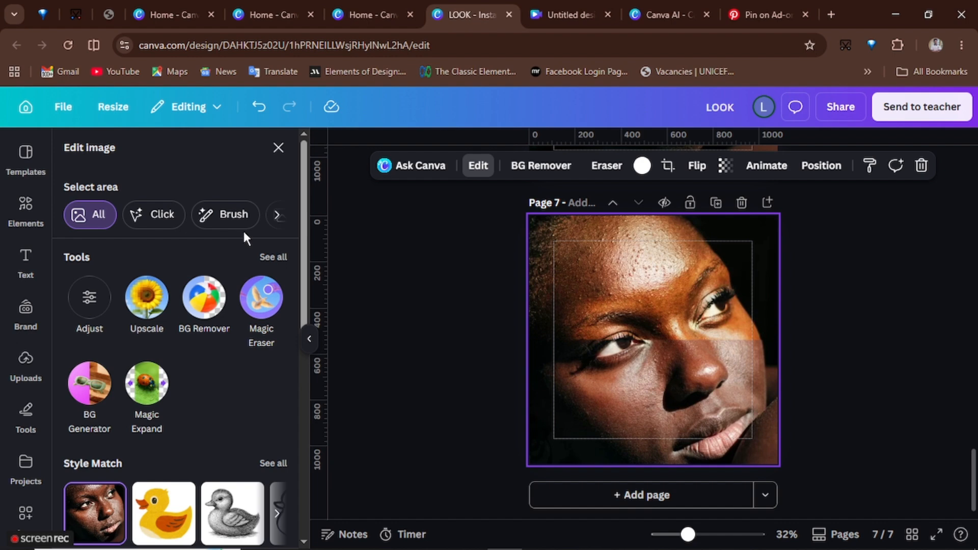
left_click(273, 258)
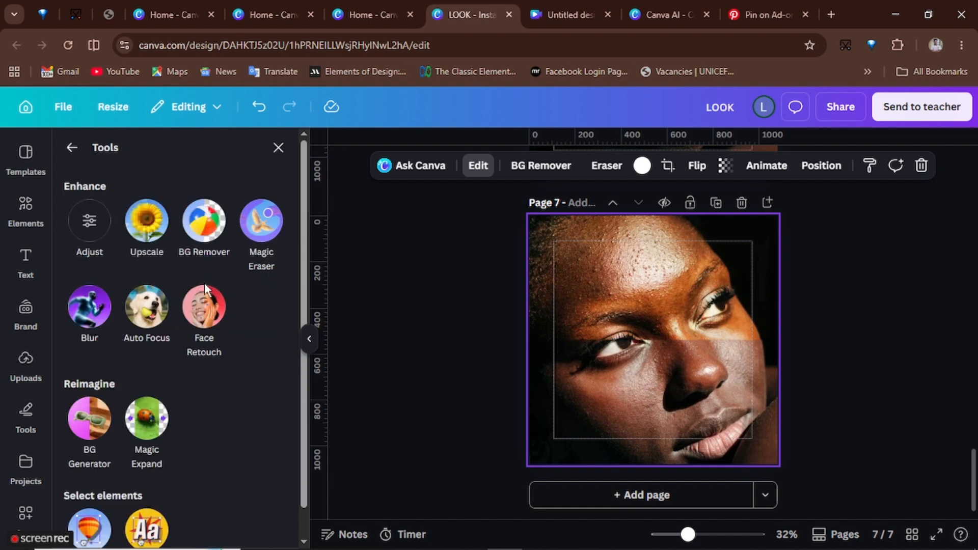
left_click(91, 310)
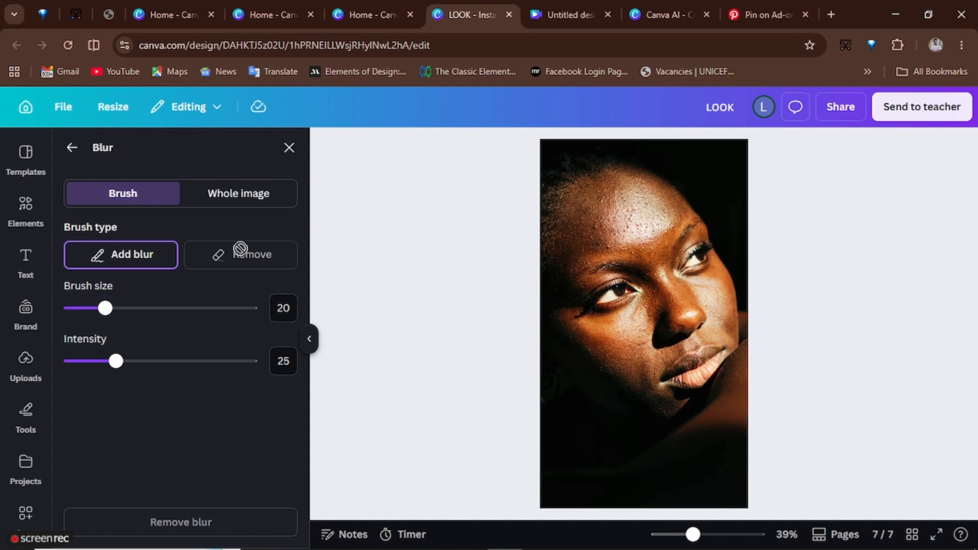
left_click(244, 193)
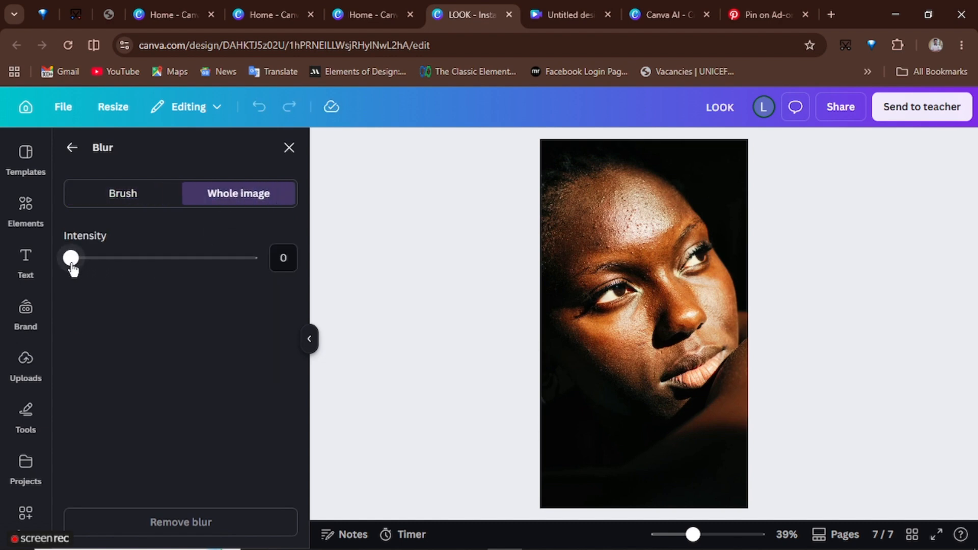
left_click_drag(72, 260, 143, 261)
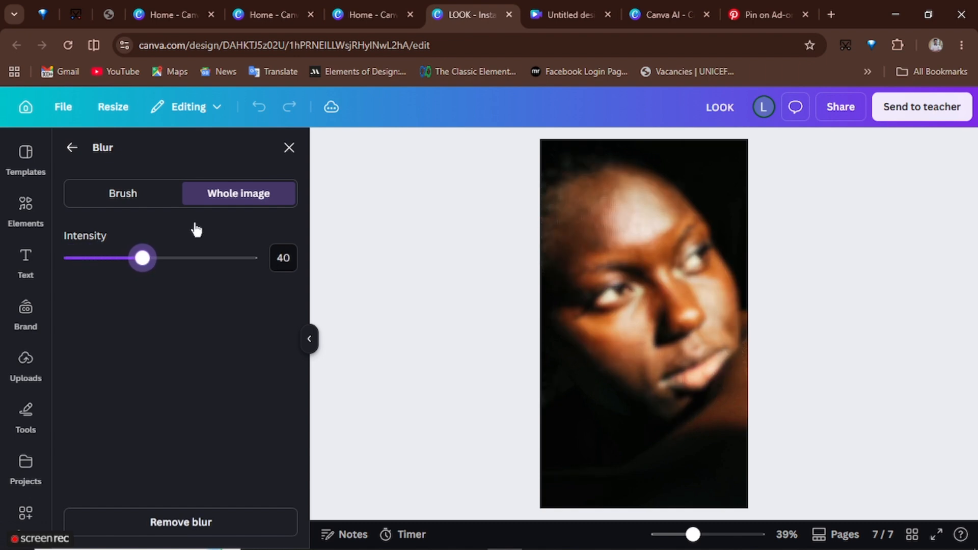
left_click(289, 147)
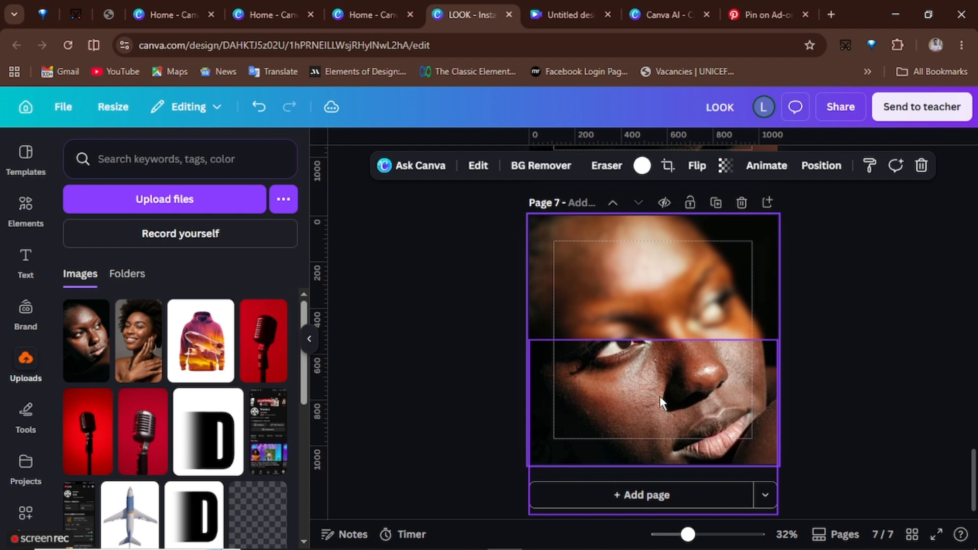
- Crop the overlay portrait into a strip around the eyes by extending its top edge and raising its bottom edge
left_click(644, 363)
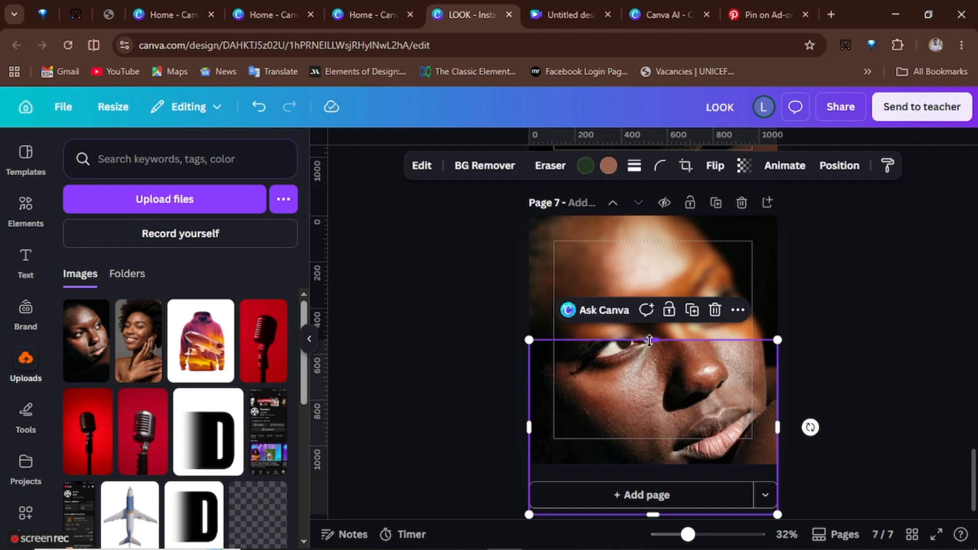
left_click_drag(650, 340, 653, 264)
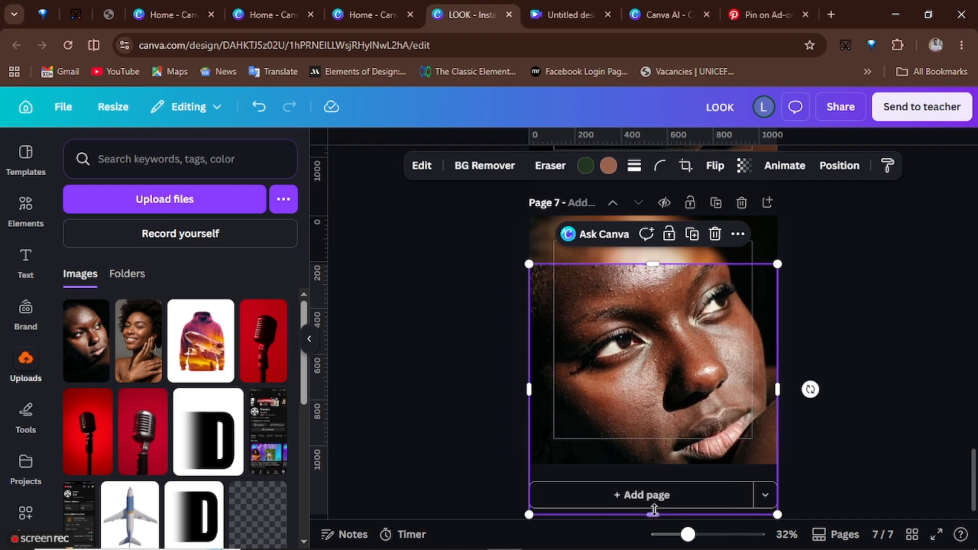
left_click_drag(654, 513, 661, 369)
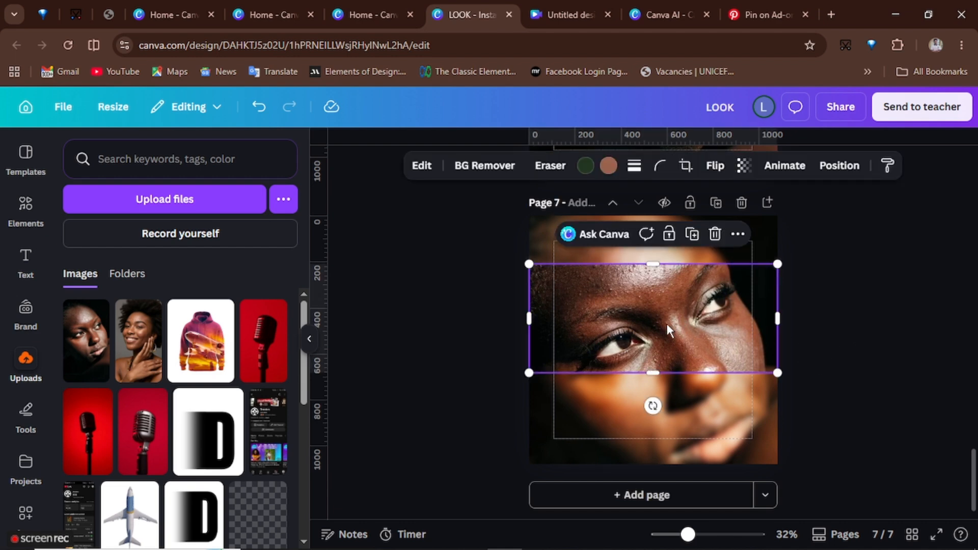
- Give the overlay strip a solid white border with stroke weight 30
left_click(635, 165)
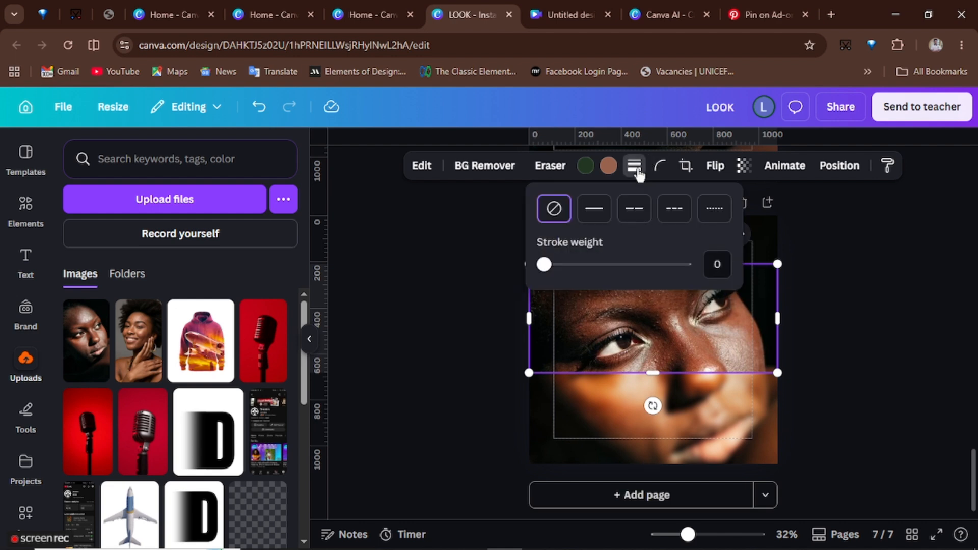
left_click(597, 210)
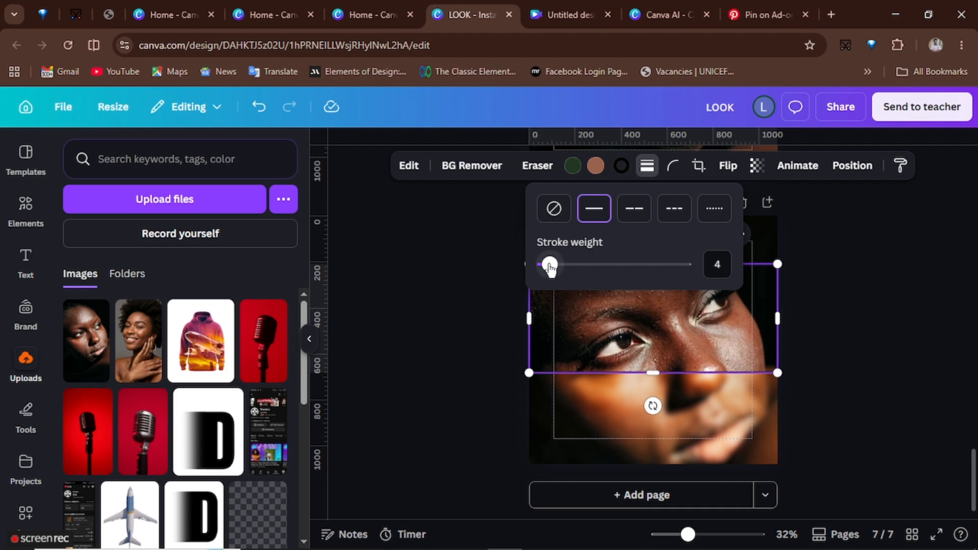
mouse_move(549, 268)
left_mouse_down()
mouse_move(597, 278)
mouse_move(587, 277)
left_mouse_up()
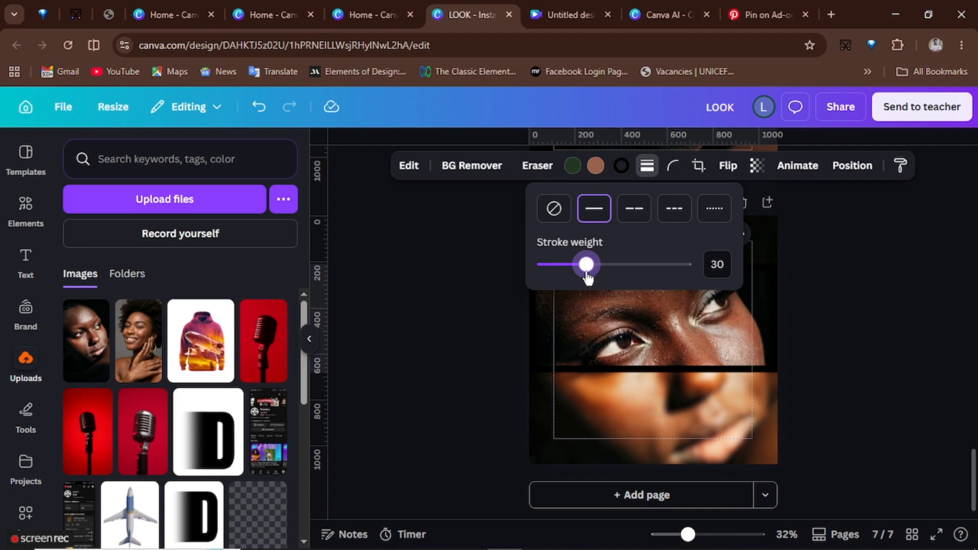
left_click(621, 166)
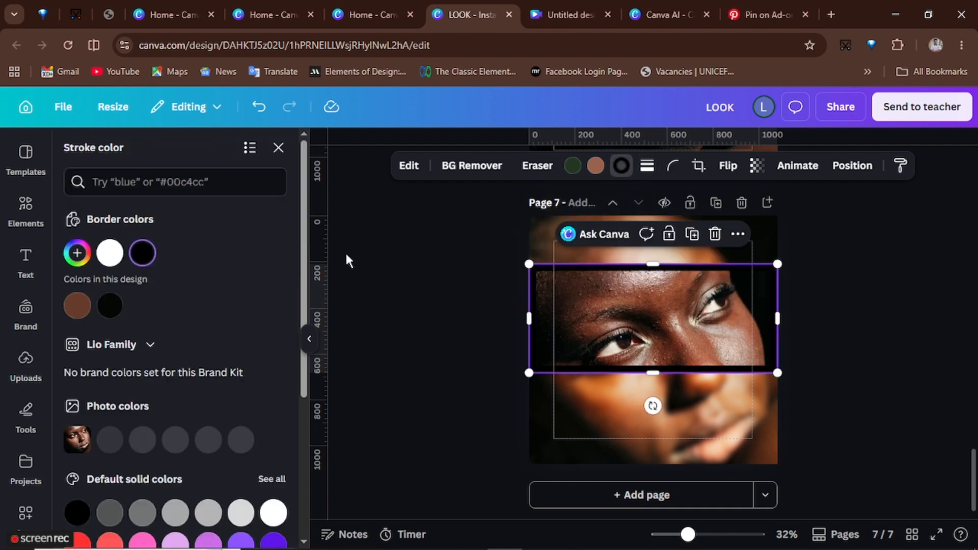
left_click(112, 255)
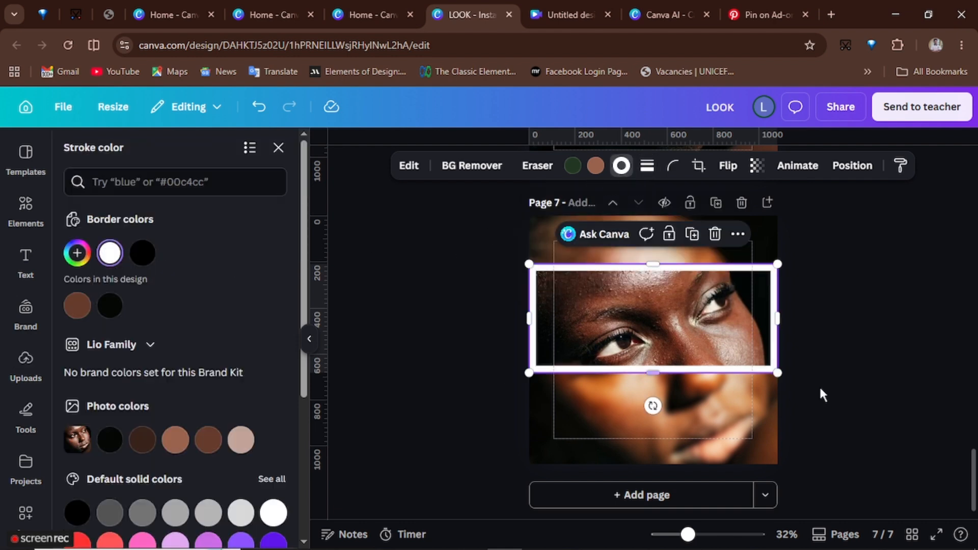
left_click(860, 397)
left_click(859, 397)
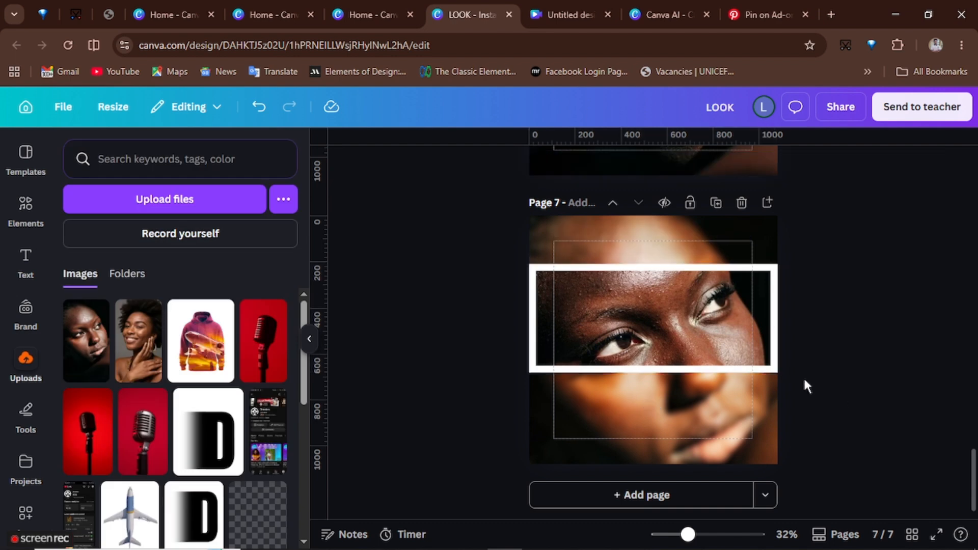
- Apply the Custom duotone filter to the overlay strip to make it black and white
left_click(650, 335)
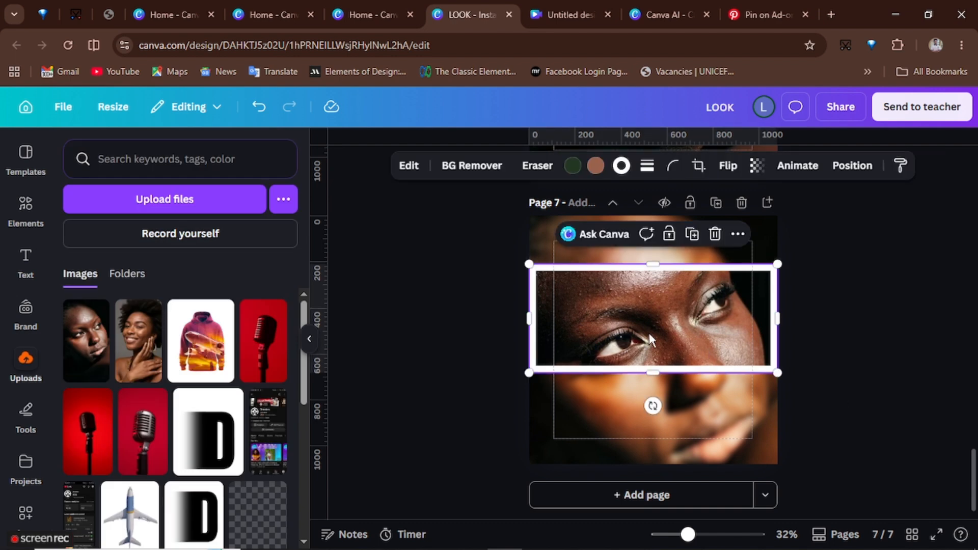
left_click(410, 167)
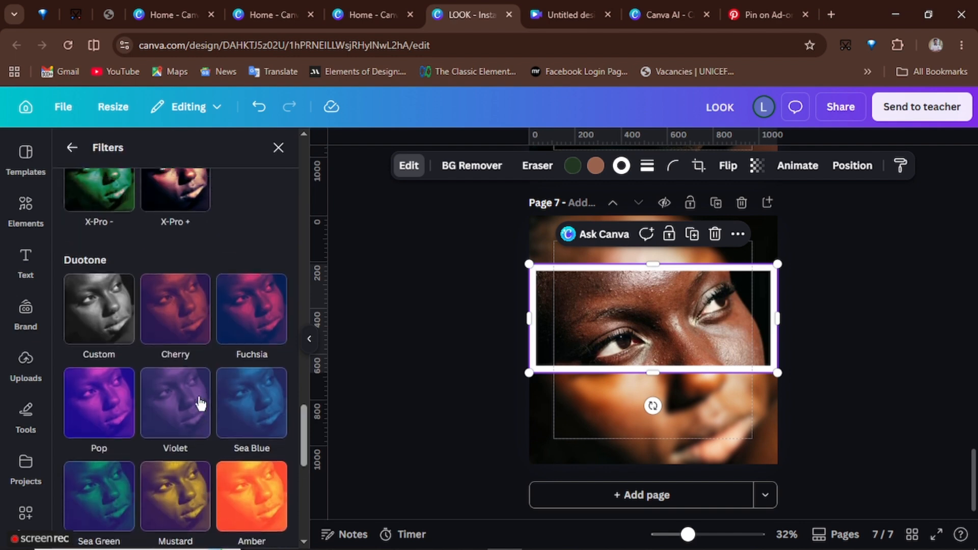
scroll(199, 404, "up", 1)
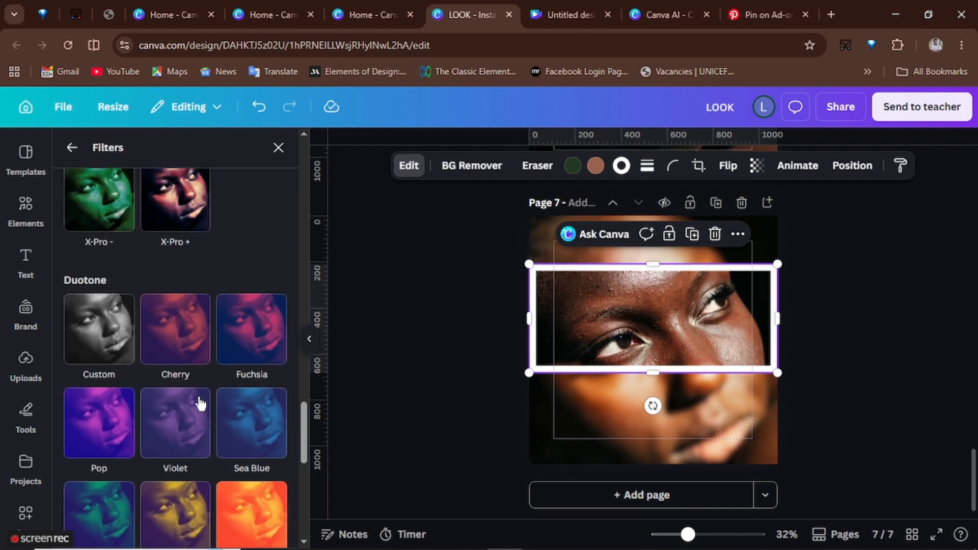
left_click(106, 352)
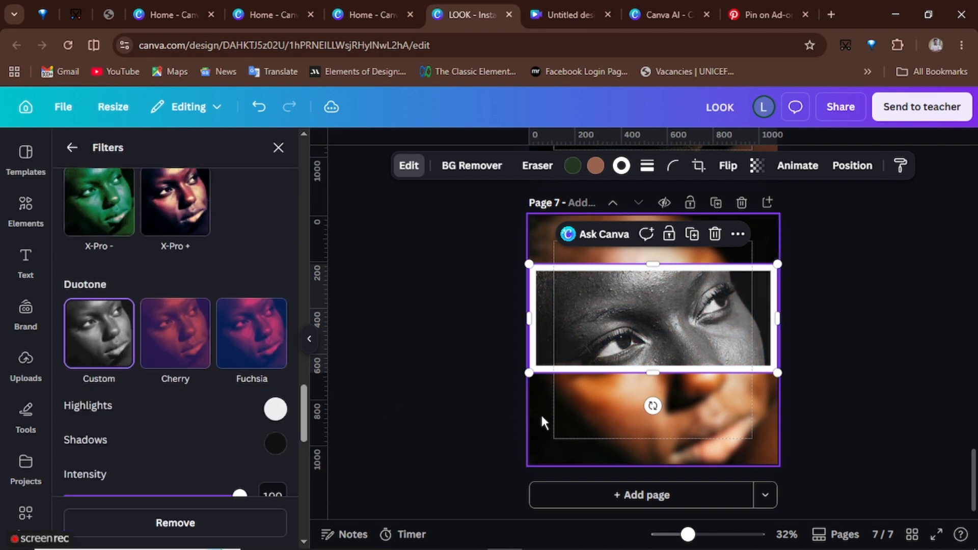
left_click(860, 312)
left_click(861, 317)
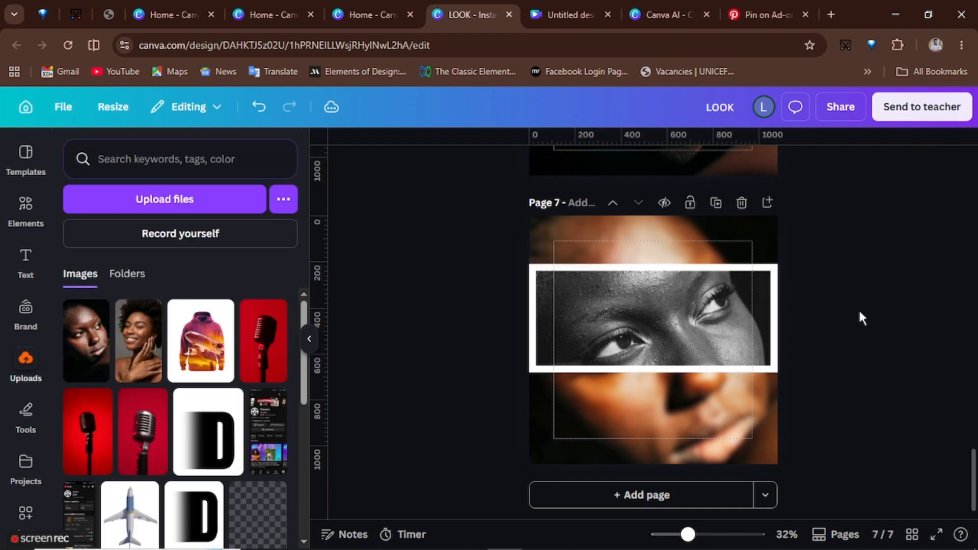
- Add a heading reading LOOK and move it to the top of the page above the strip
left_click(29, 255)
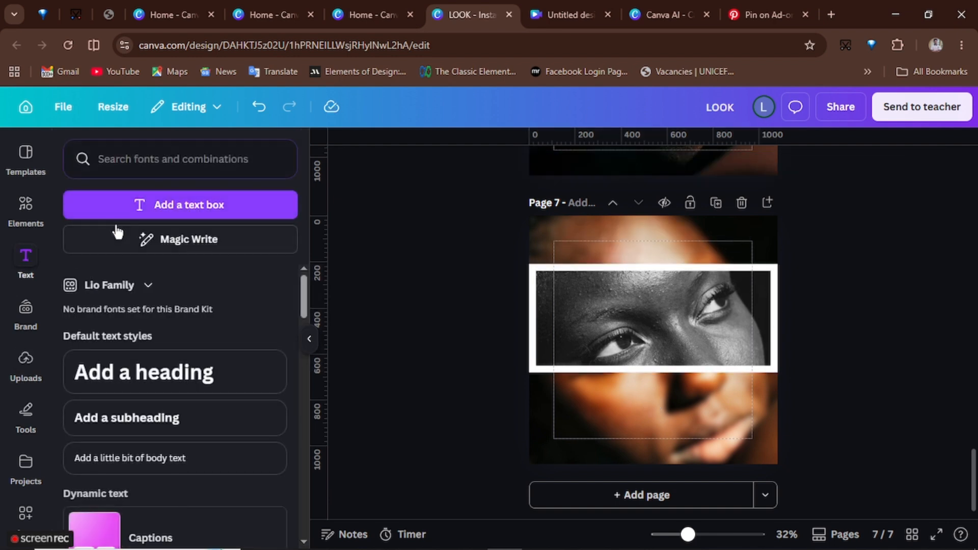
left_click(143, 371)
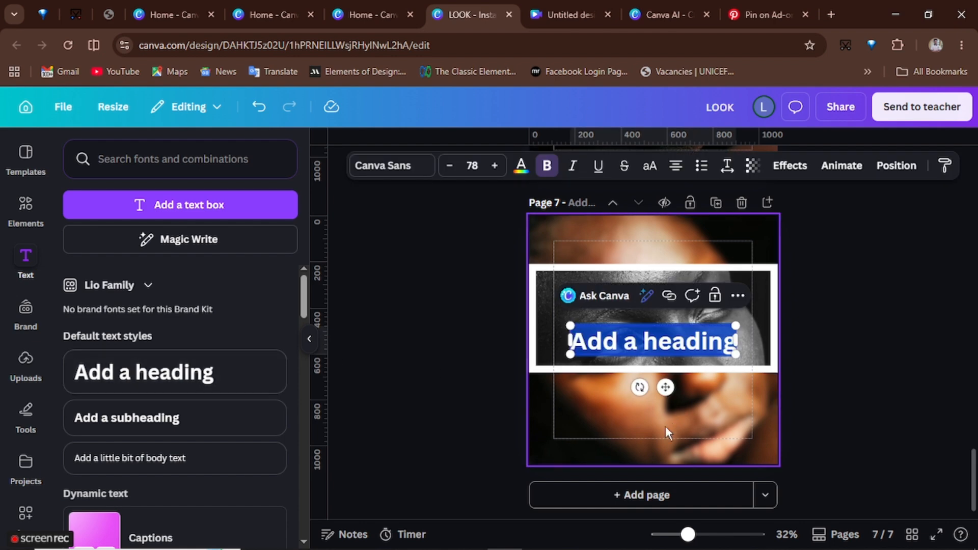
type("LOOK")
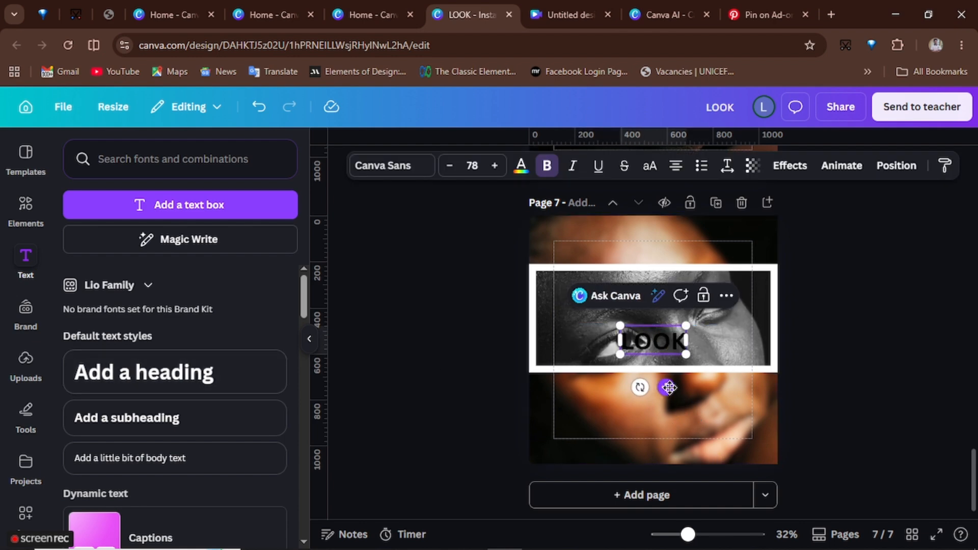
left_click_drag(669, 388, 737, 298)
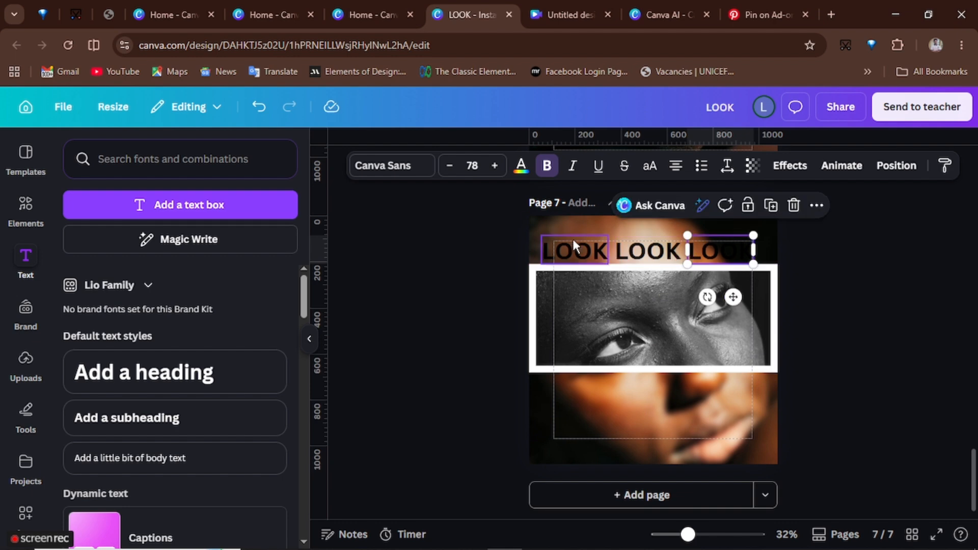
- Change the second heading word in the top row to ME
left_click(642, 253)
double_click(641, 253)
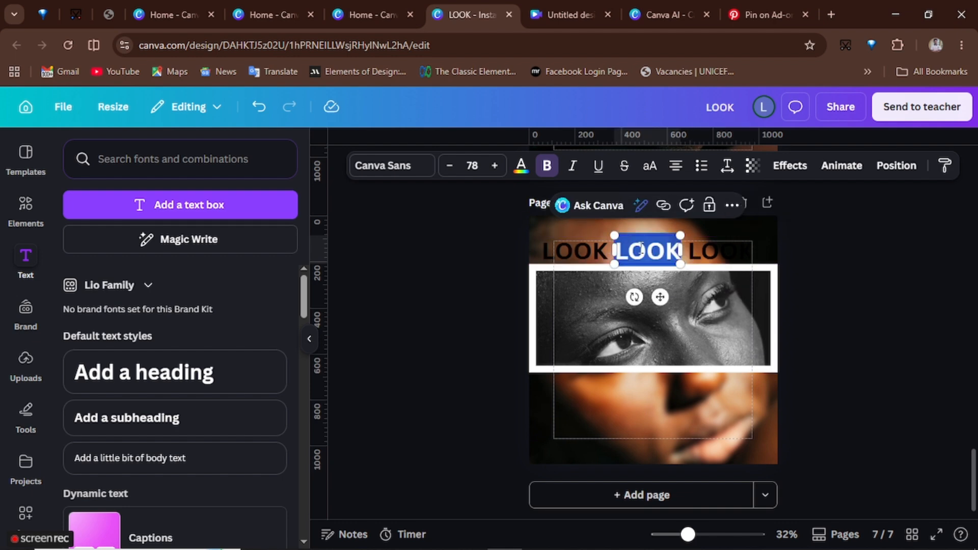
type("me")
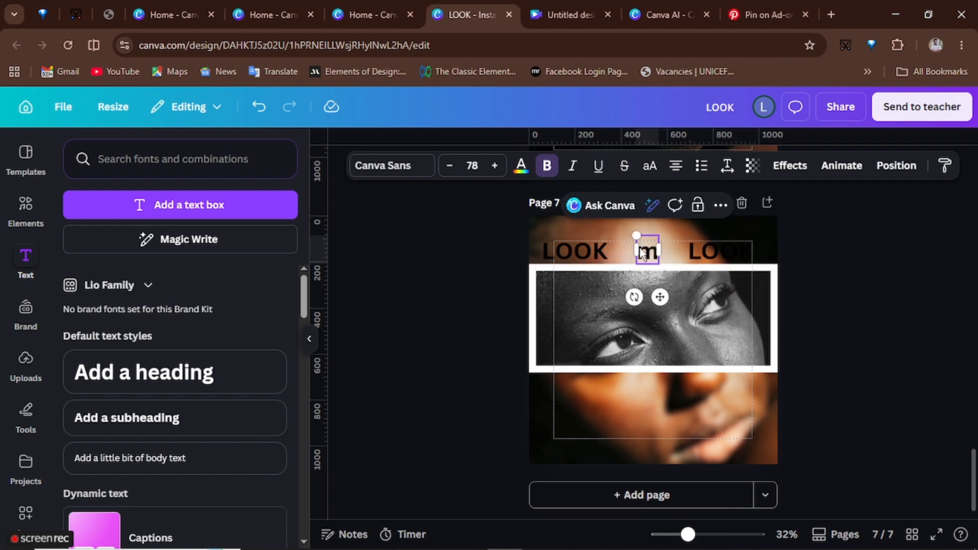
key("Escape")
- Change the third heading word to IN and add a fourth word THE at the end of the top row
left_click(699, 254)
double_click(700, 255)
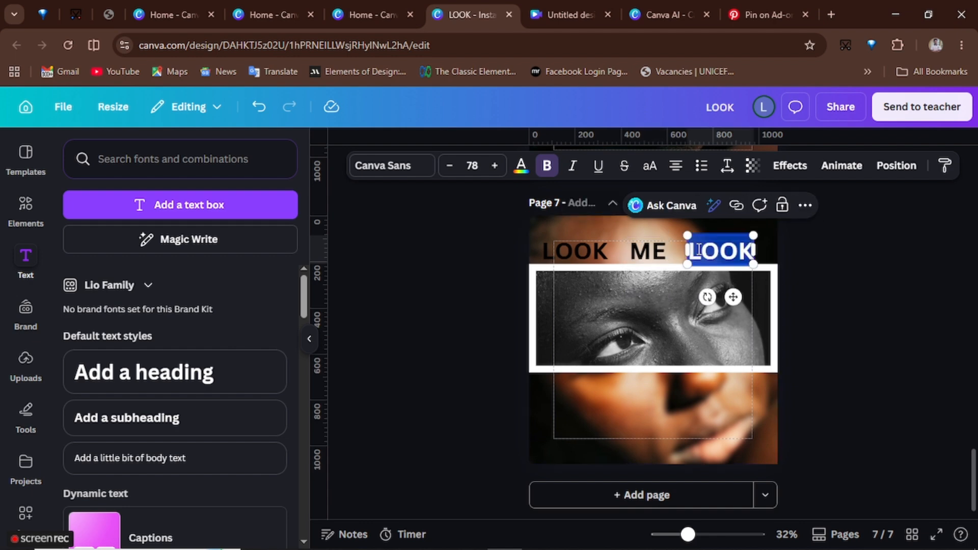
type("in")
mouse_move(733, 300)
left_mouse_down()
mouse_move(704, 298)
mouse_move(749, 292)
left_mouse_up()
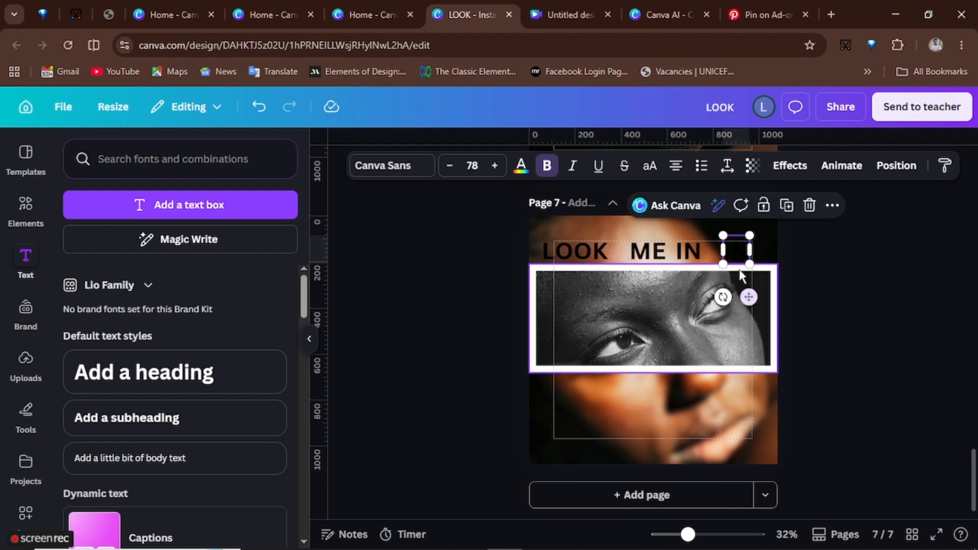
type("THE")
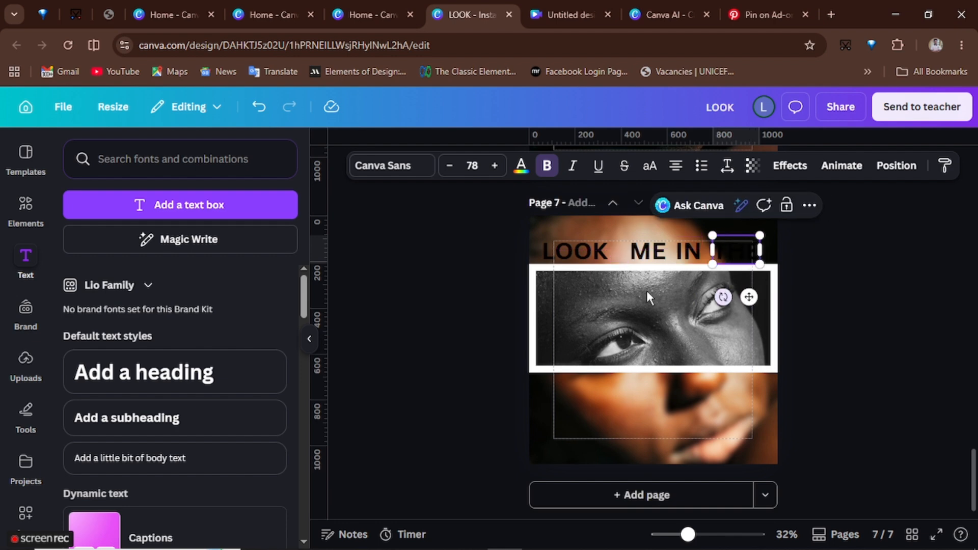
- Select all four words of the top row and set their text colour to white
left_click(586, 254)
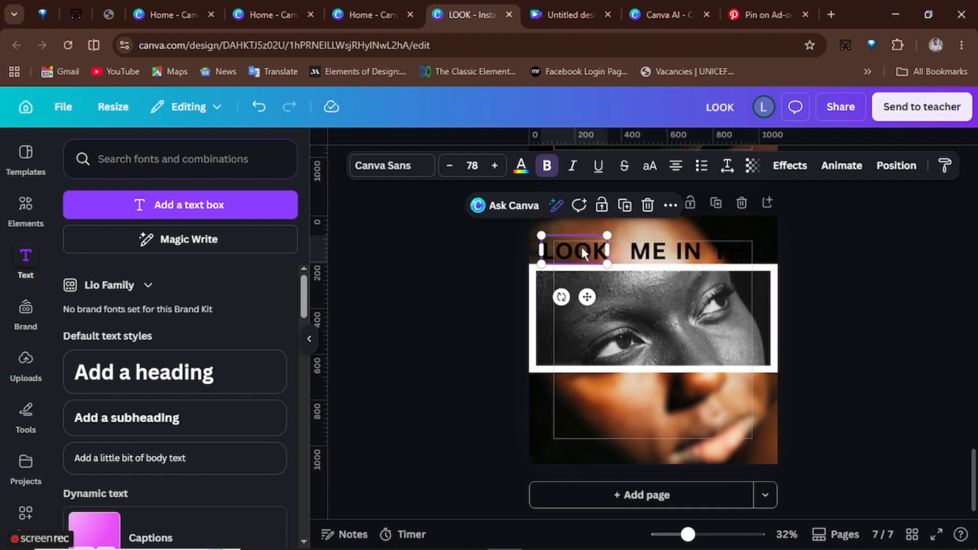
left_click(649, 255, "shift")
left_click(688, 252, "shift")
left_click(731, 250, "shift")
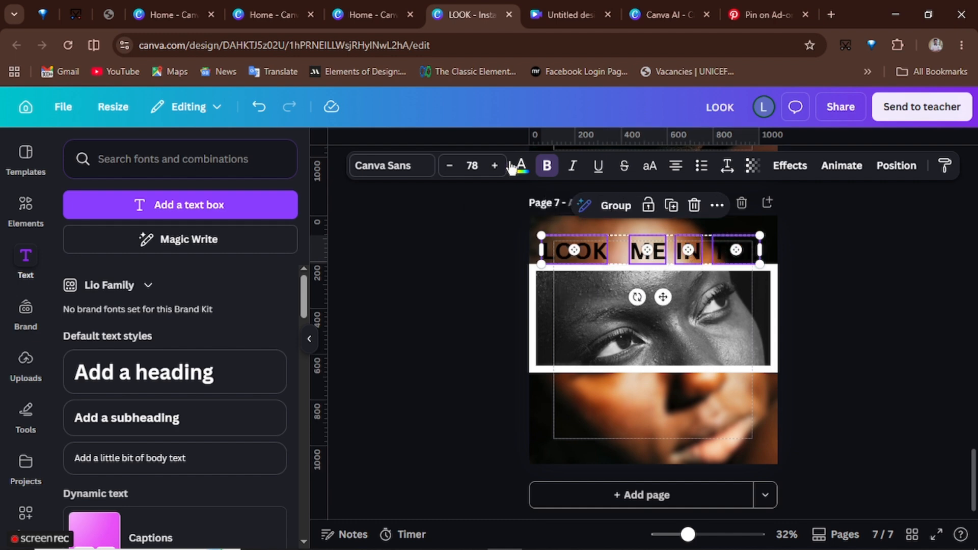
left_click(520, 167)
left_click(142, 253)
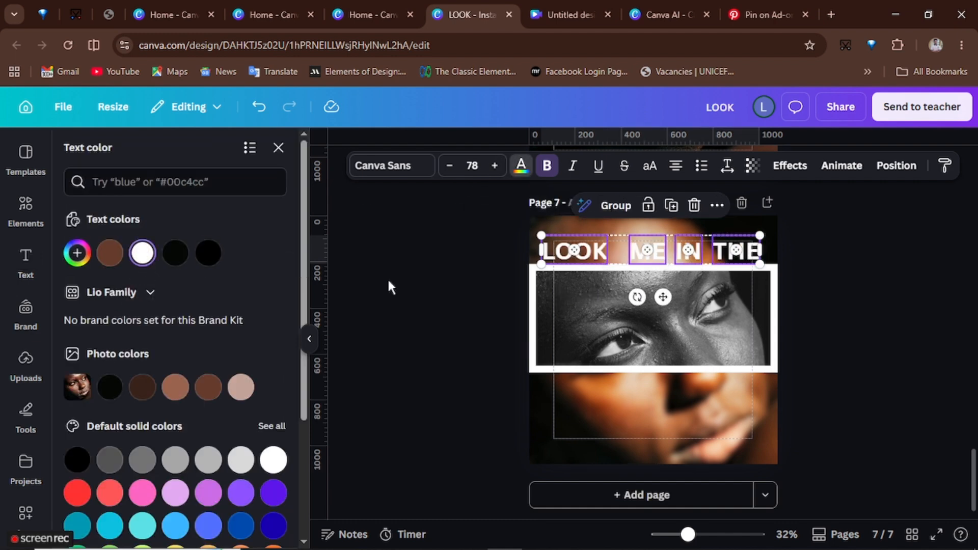
left_click(448, 232)
- Change the LOOK heading's font to Habesha_Blocks
left_click(573, 251)
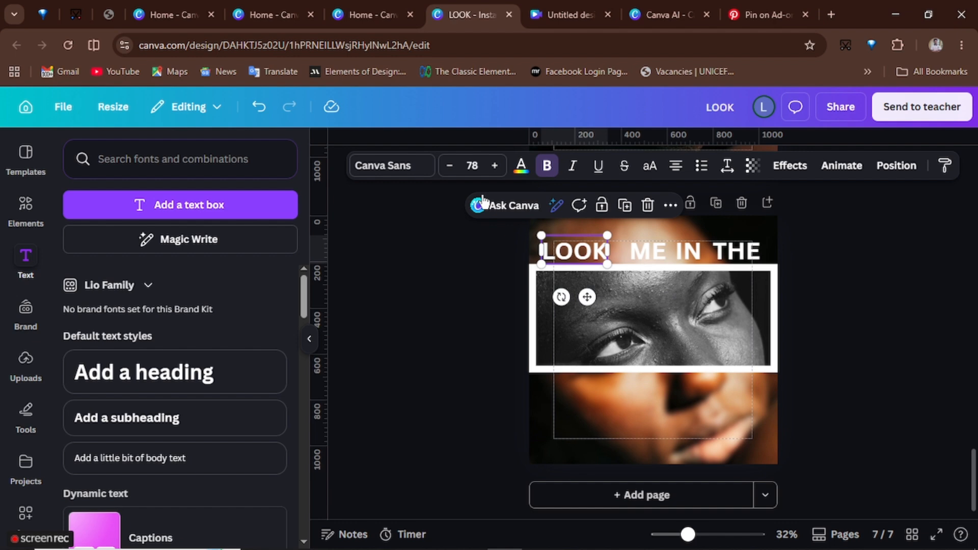
left_click(413, 171)
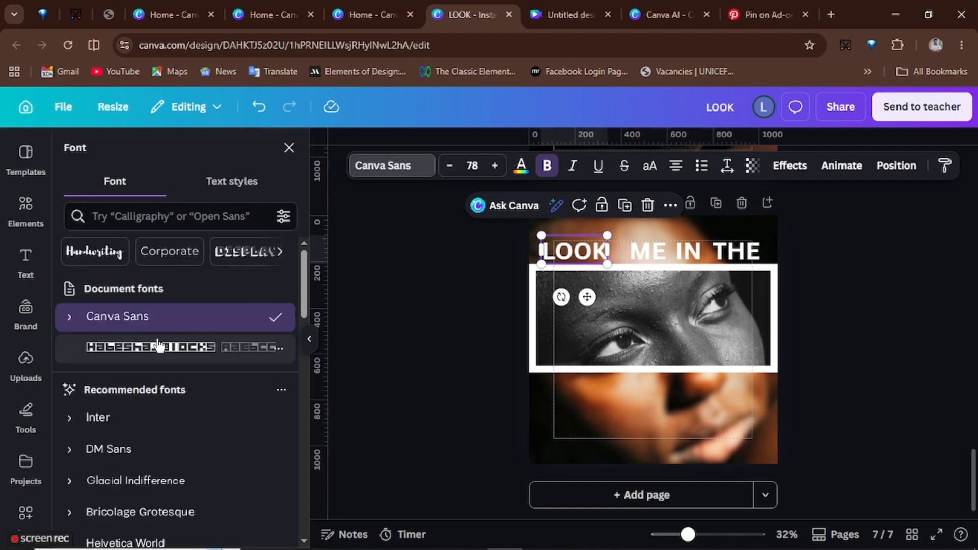
left_click(159, 346)
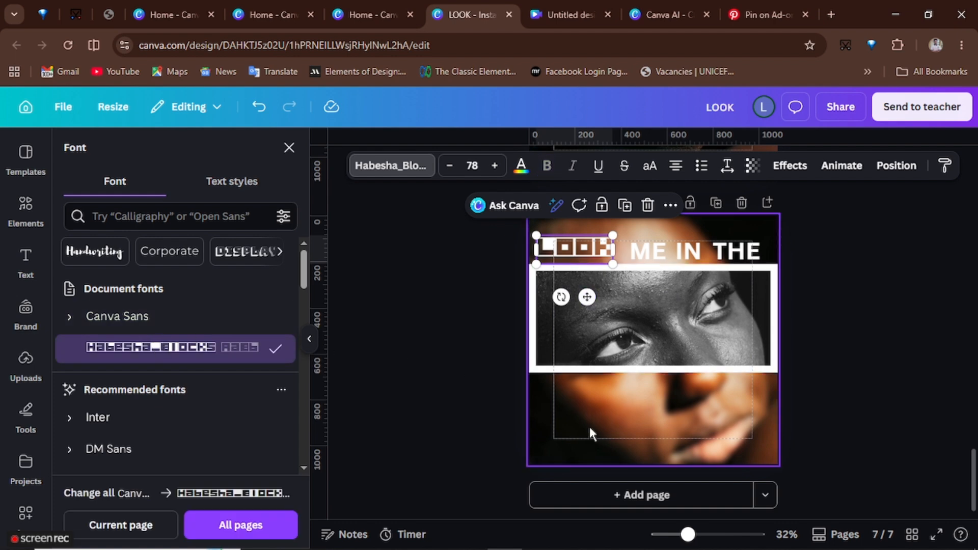
- Enlarge the LOOK heading and reposition it at the left of the top row
left_click(310, 338)
left_click_drag(688, 534, 711, 535)
scroll(521, 305, "up", 3)
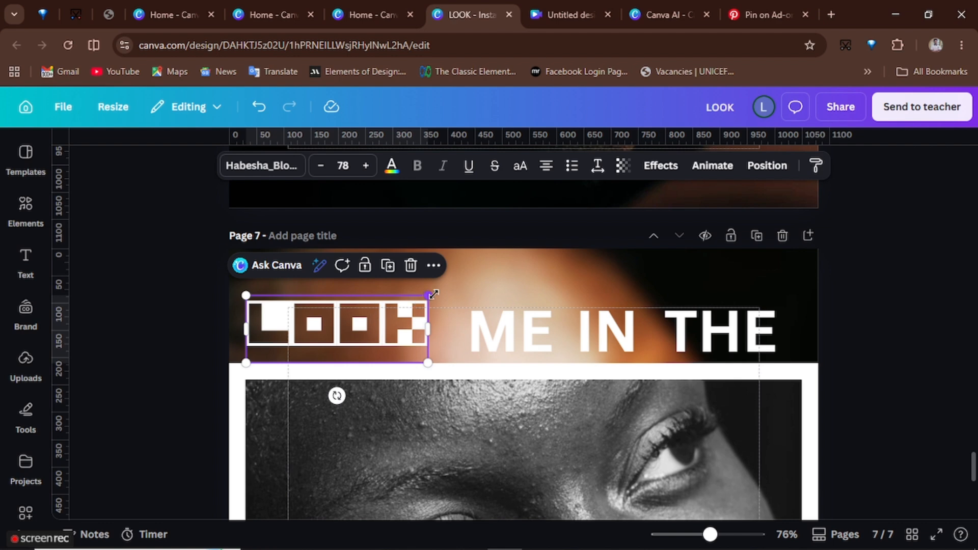
left_click_drag(433, 294, 476, 277)
left_click_drag(334, 324, 322, 341)
left_click_drag(238, 379, 256, 373)
left_click_drag(468, 294, 460, 302)
- Apply the Habesha_Blocks font to ME, then resize and place it right after LOOK
left_click(511, 329)
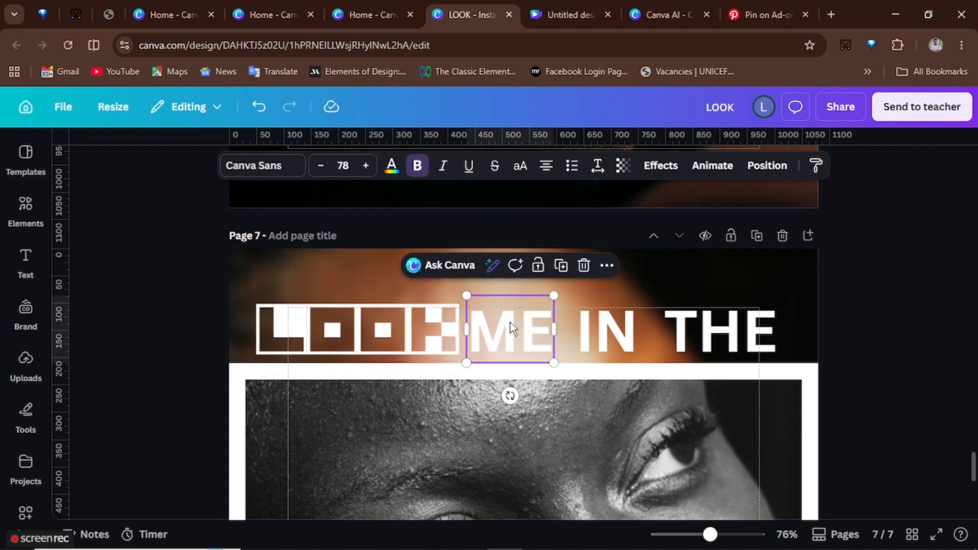
left_click(283, 164)
left_click(153, 405)
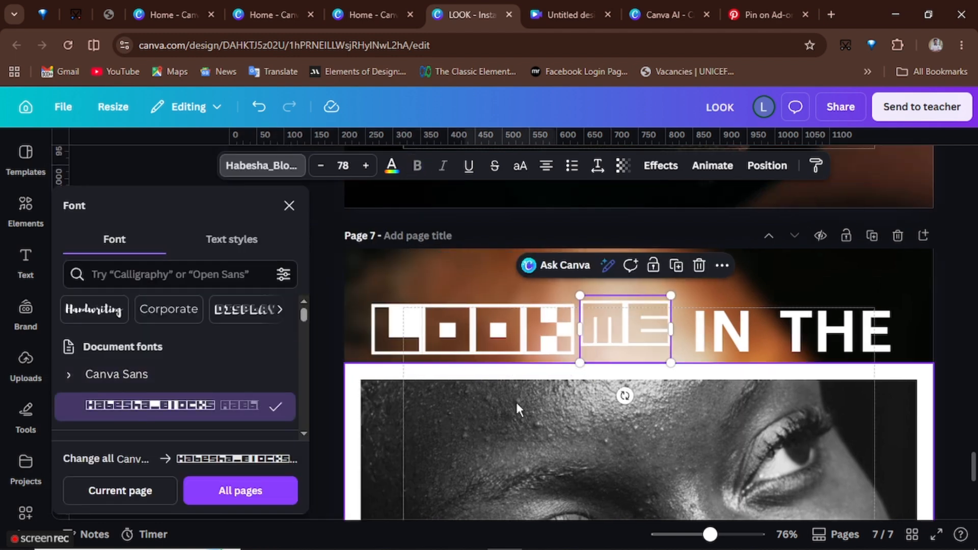
left_click_drag(632, 329, 639, 332)
left_click_drag(587, 373, 580, 378)
left_click_drag(627, 328, 656, 328)
- Nudge the IN word to the right and undo a trial Habesha_Blocks font on it
left_click(723, 332)
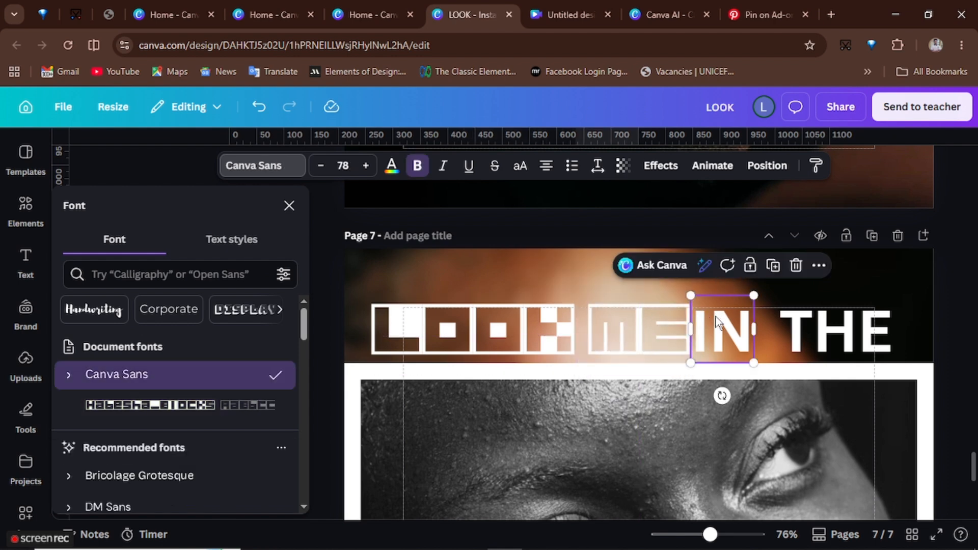
left_click_drag(724, 331, 739, 331)
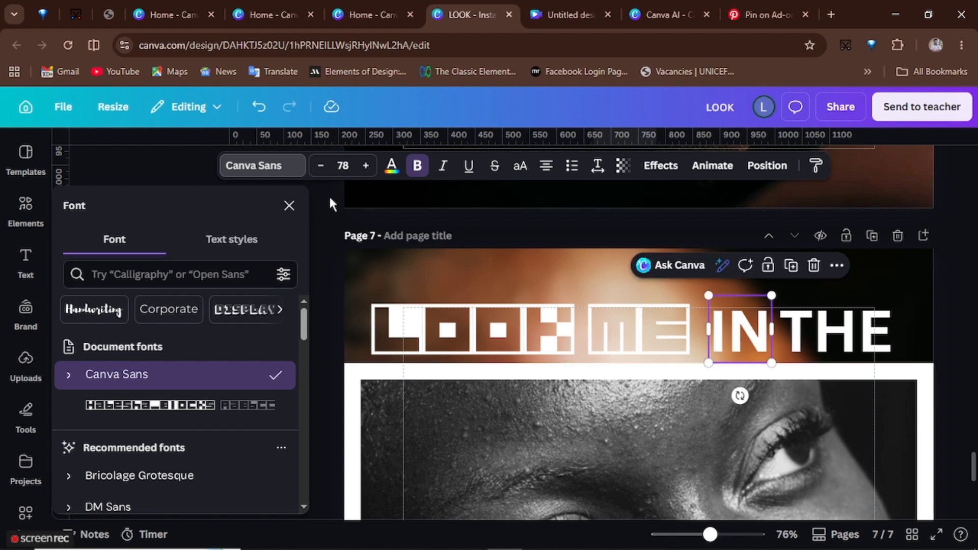
left_click(129, 406)
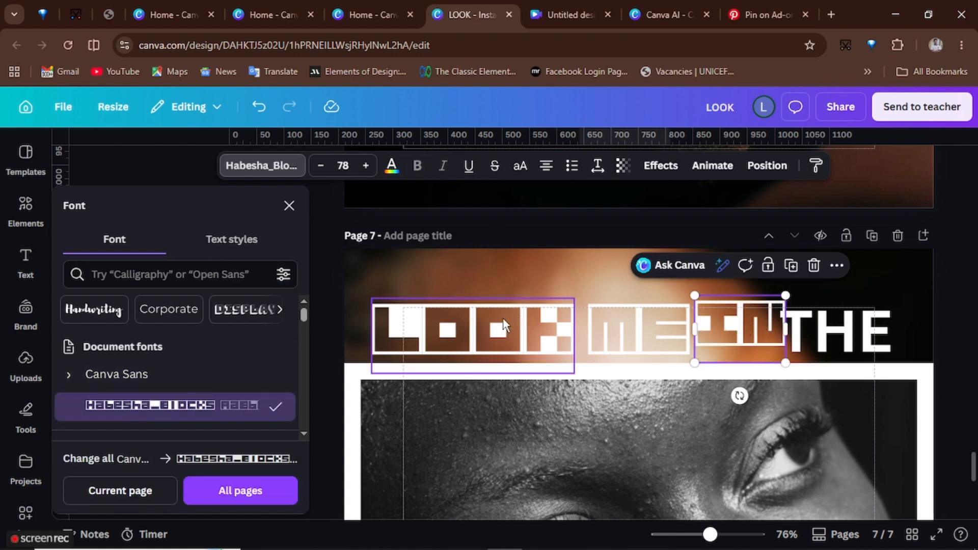
left_click(259, 106)
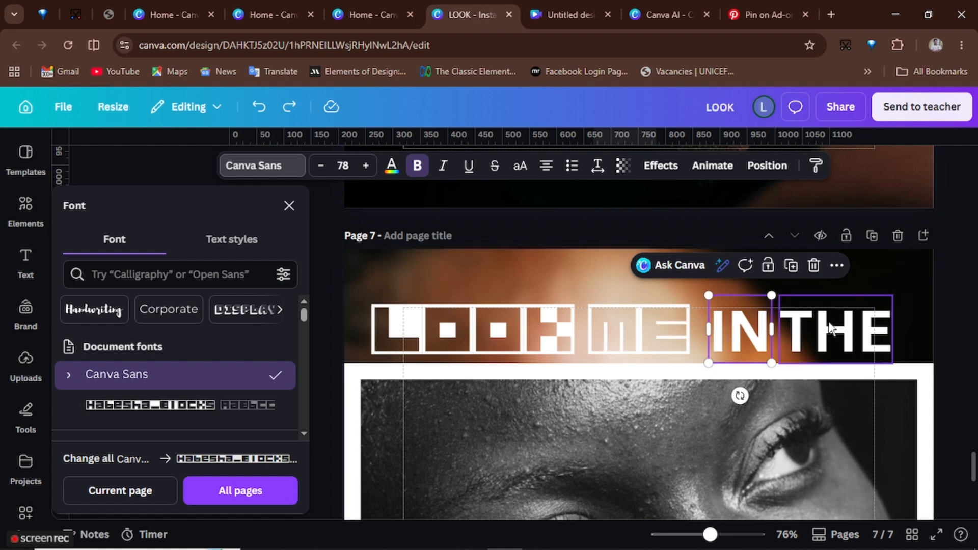
- Apply the Habesha_Blocks font to the THE word at the end of the top row
left_click(153, 405)
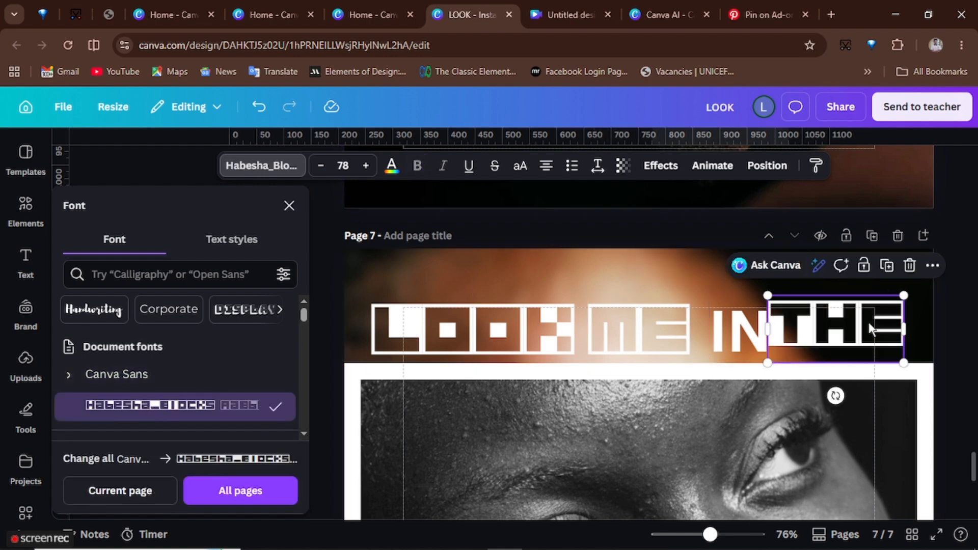
left_click(607, 431)
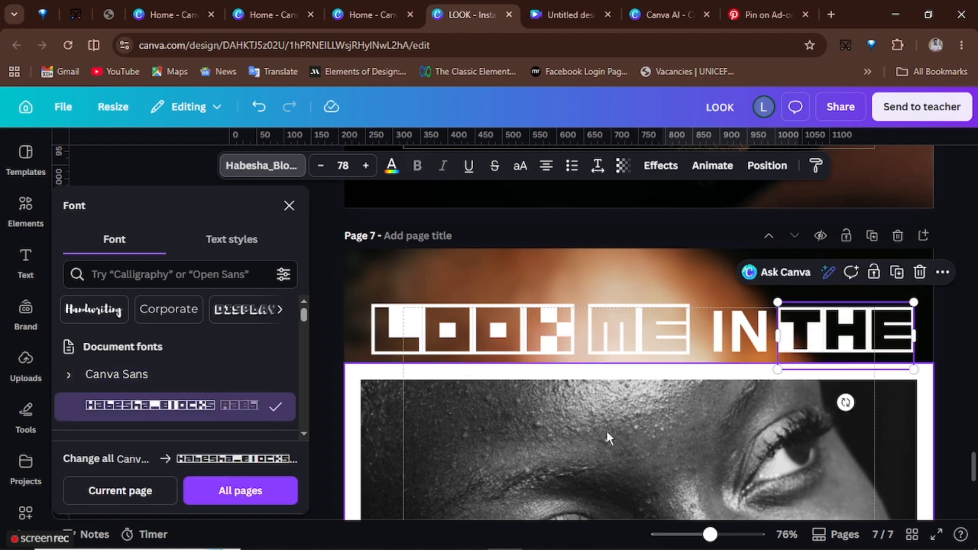
- Add a text box reading TELL ME... and move it onto the blurred area below the strip
scroll(607, 431, "down", 5)
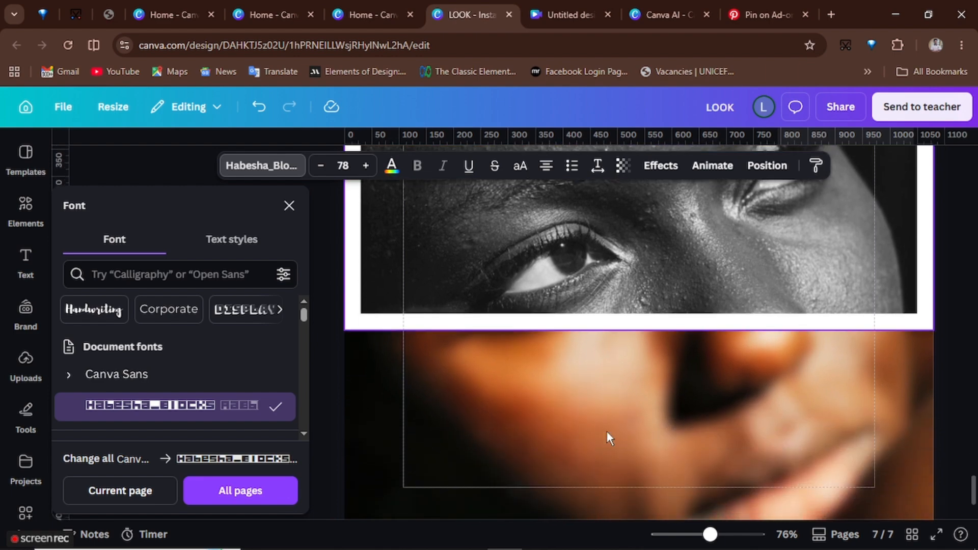
left_click(30, 262)
left_click(191, 218)
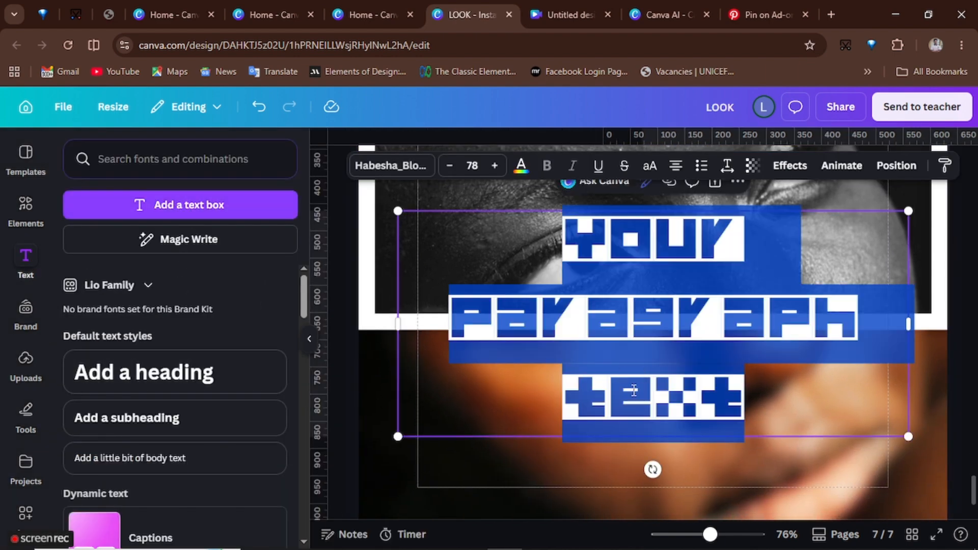
type("TELL ME")
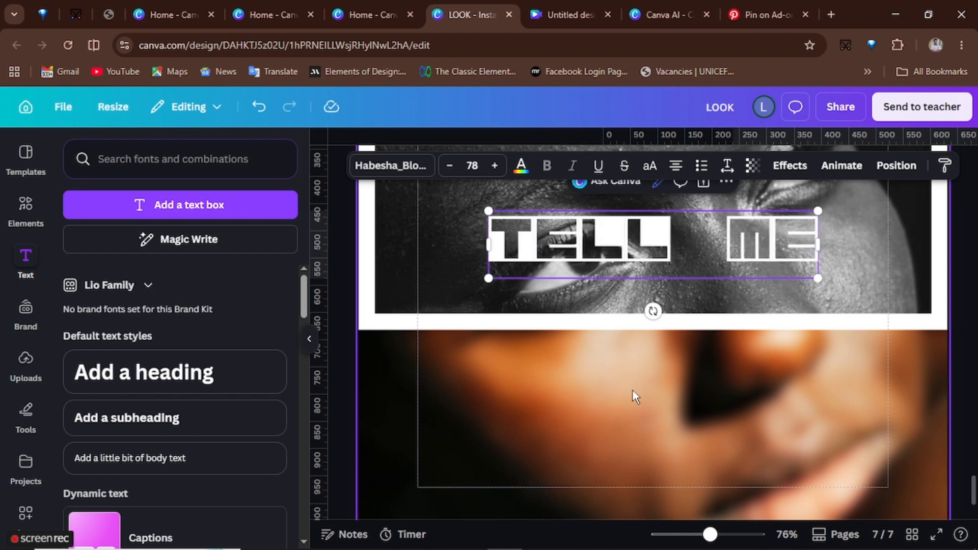
type("...")
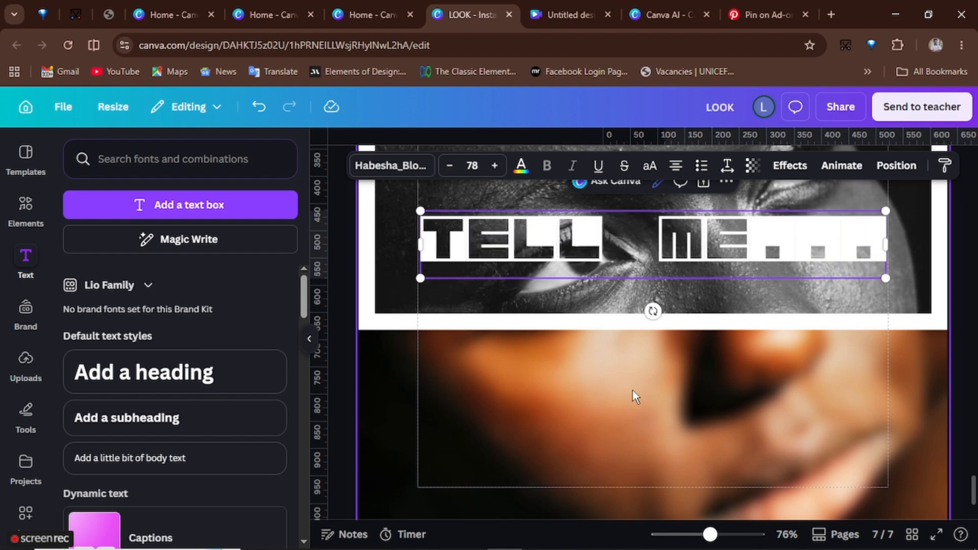
left_click(615, 273)
left_click_drag(614, 273, 617, 490)
- Change the TELL ME... text's font to Poppins and adjust its position near the bottom of the page
left_click(391, 166)
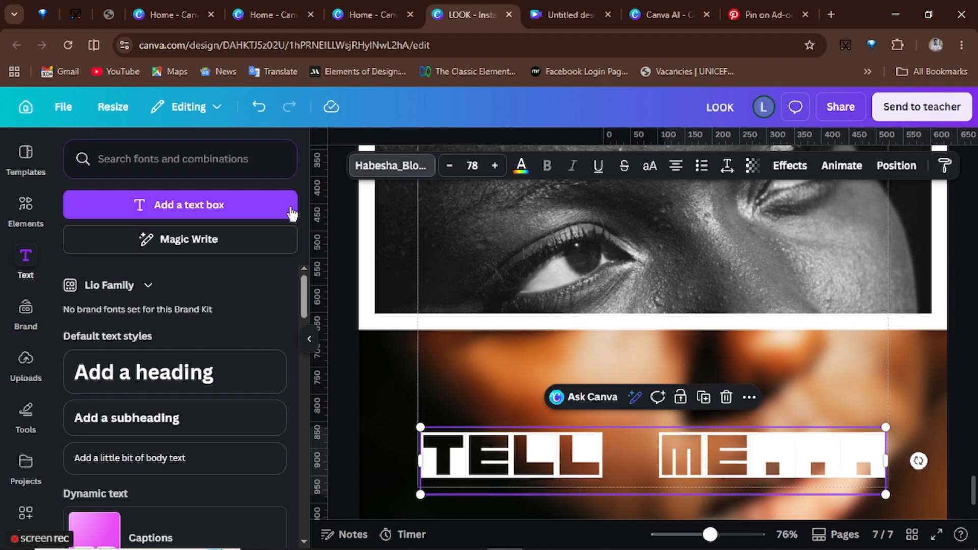
scroll(121, 402, "down", 15)
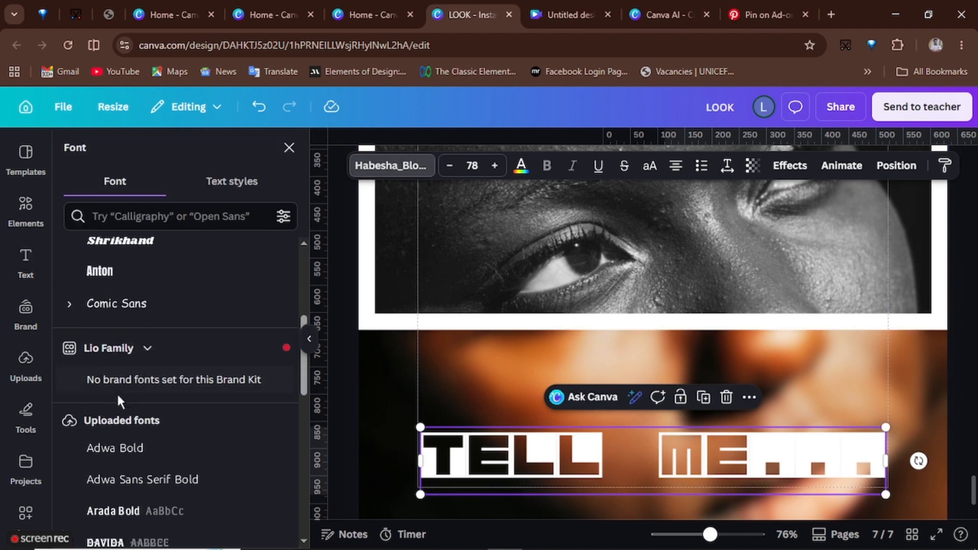
scroll(112, 475, "down", 1)
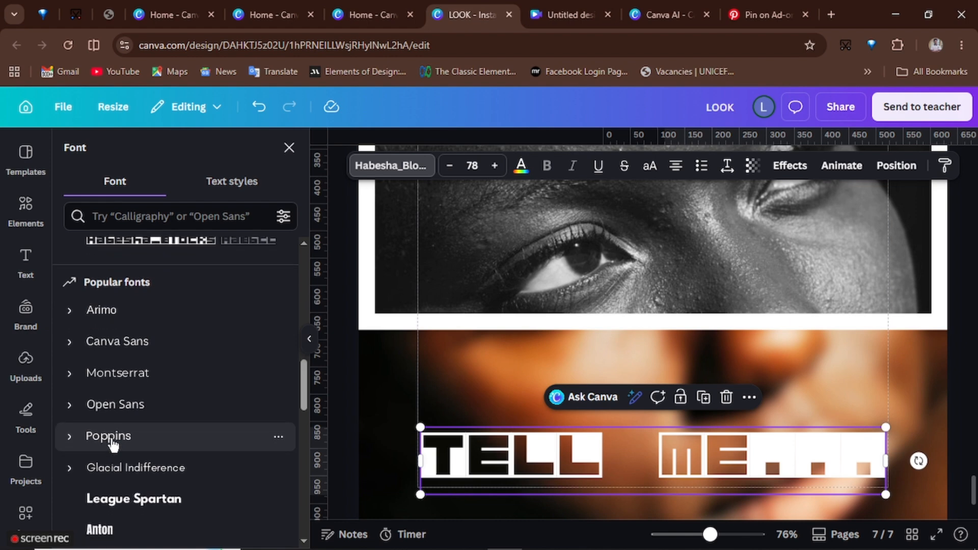
left_click(111, 440)
mouse_move(582, 464)
left_mouse_down()
mouse_move(507, 461)
mouse_move(613, 462)
mouse_move(597, 462)
left_mouse_up()
left_click_drag(710, 538, 692, 535)
scroll(845, 304, "up", 1)
left_click(825, 455)
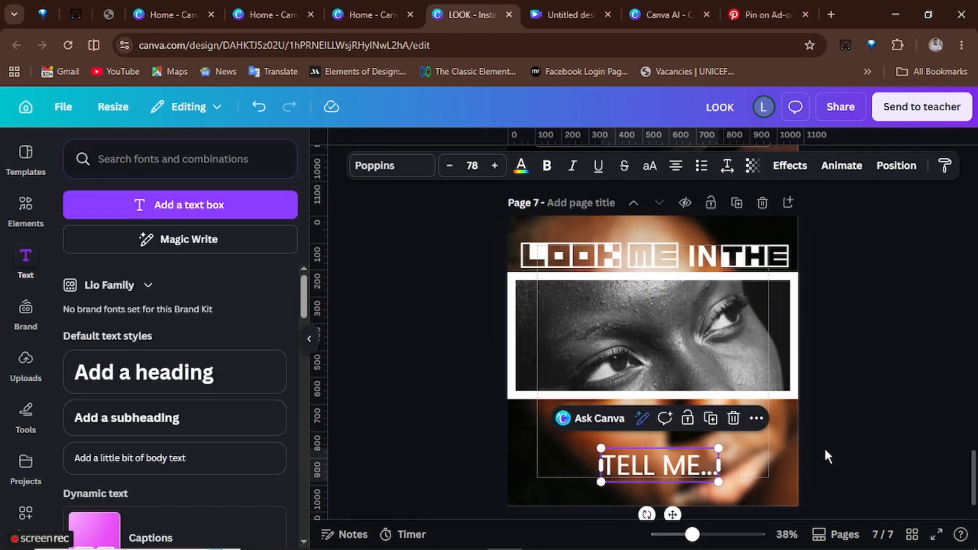
left_click(317, 341)
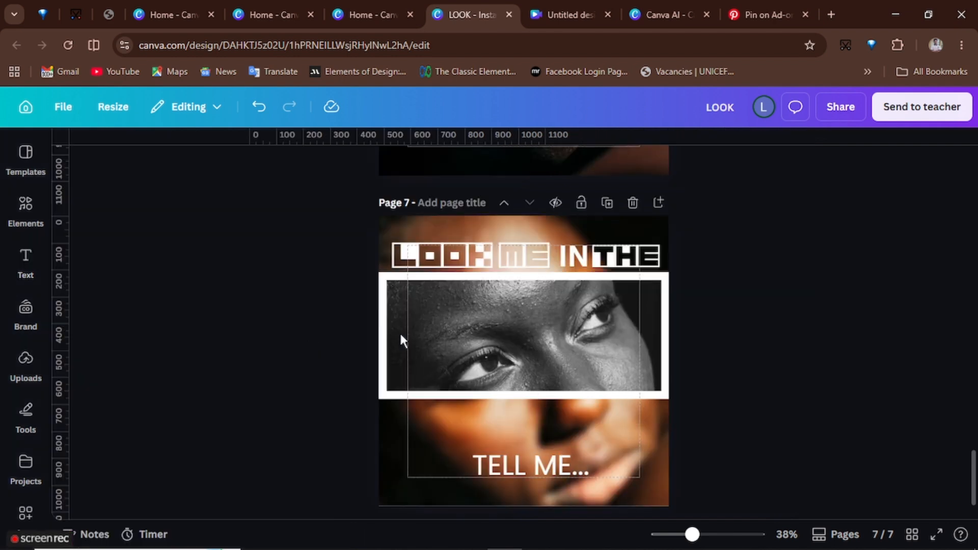